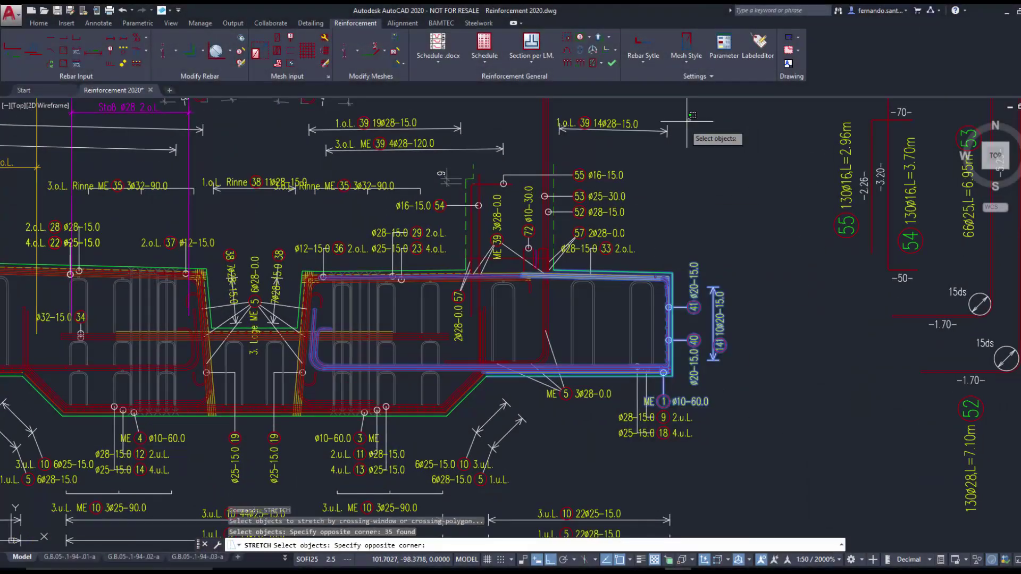
Stretch the reinforcement at the free right end of the slab section outward, together with its bar labels.
{"action": "left_click", "coordinate": [651, 143]}
{"action": "key", "text": "Return"}
{"action": "left_click", "coordinate": [708, 412]}
{"action": "left_click", "coordinate": [741, 410]}
{"action": "scroll", "coordinate": [768, 398], "scroll_direction": "down", "scroll_amount": 2}
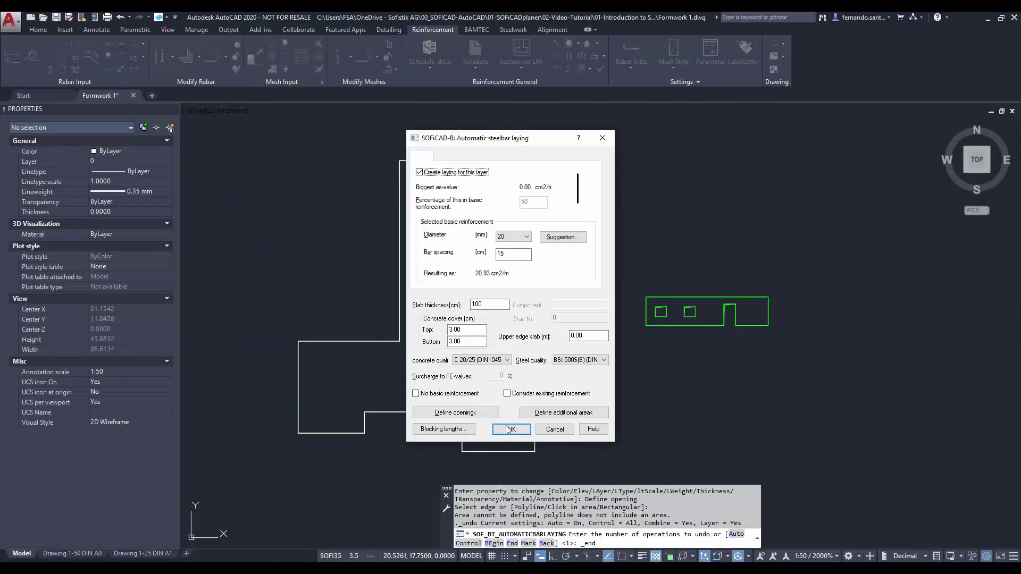
Partition the automatic slab rebar laying at the inner corner of the formwork outline.
{"action": "scroll", "coordinate": [402, 337], "scroll_direction": "up", "scroll_amount": 4}
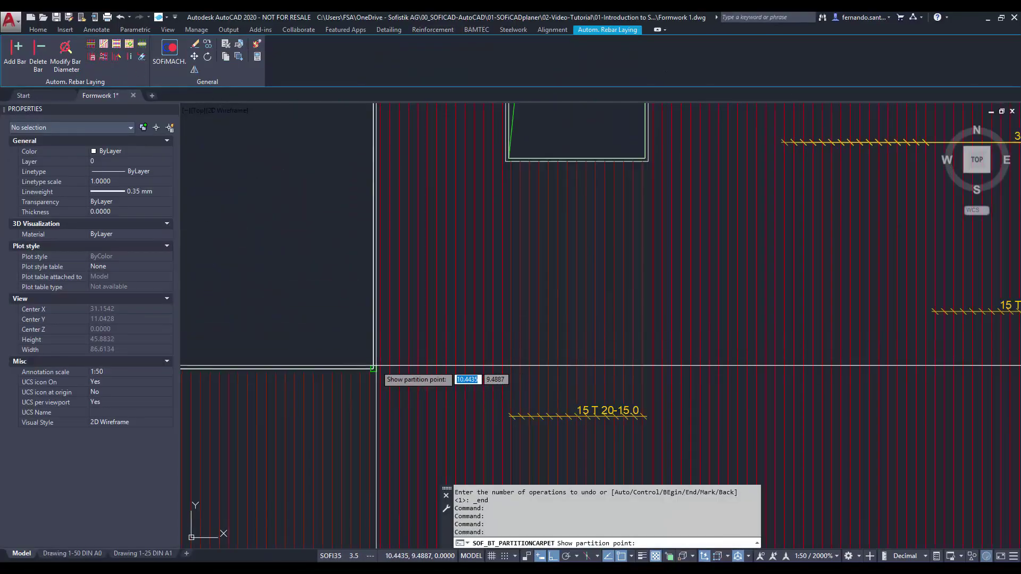
{"action": "left_click", "coordinate": [374, 366]}
{"action": "left_click", "coordinate": [399, 406]}
{"action": "left_click", "coordinate": [425, 376]}
{"action": "scroll", "coordinate": [428, 376], "scroll_direction": "down", "scroll_amount": 2}
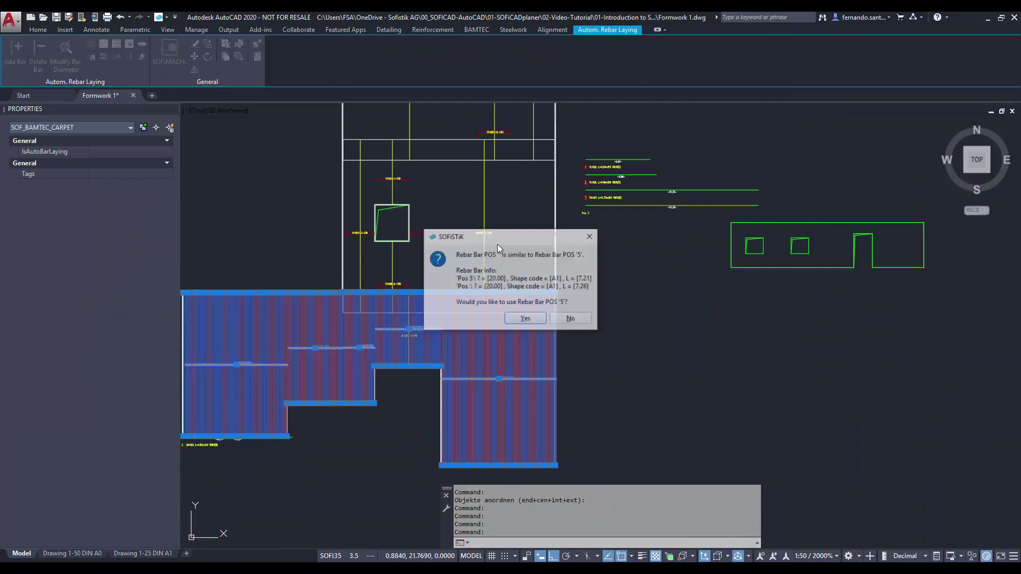
Reuse rebar position 5 for the similar bar in the partitioned slab laying.
{"action": "left_click", "coordinate": [526, 317]}
{"action": "key", "text": "Escape"}
{"action": "scroll", "coordinate": [598, 313], "scroll_direction": "down", "scroll_amount": 3}
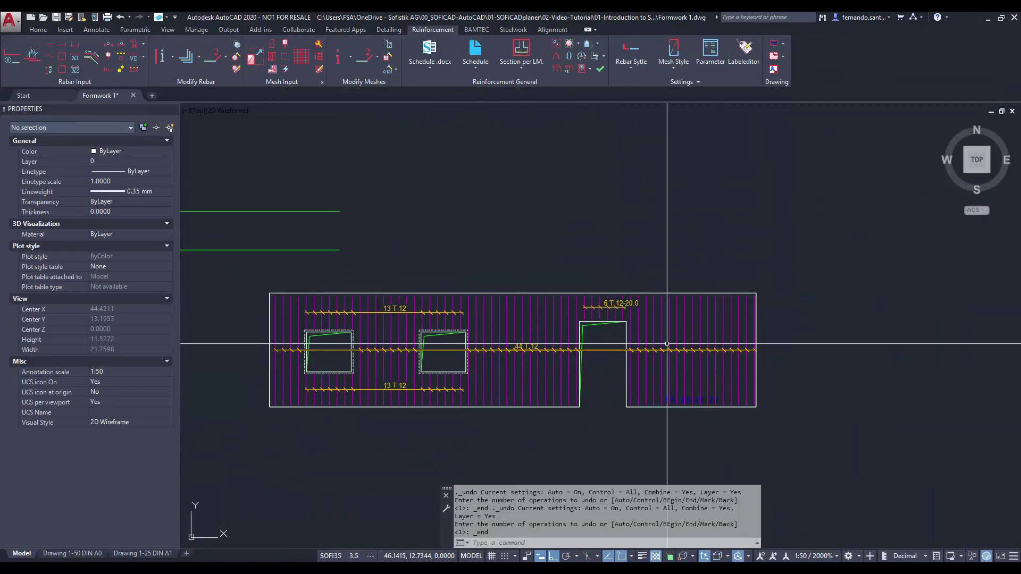
{"action": "left_click", "coordinate": [666, 344]}
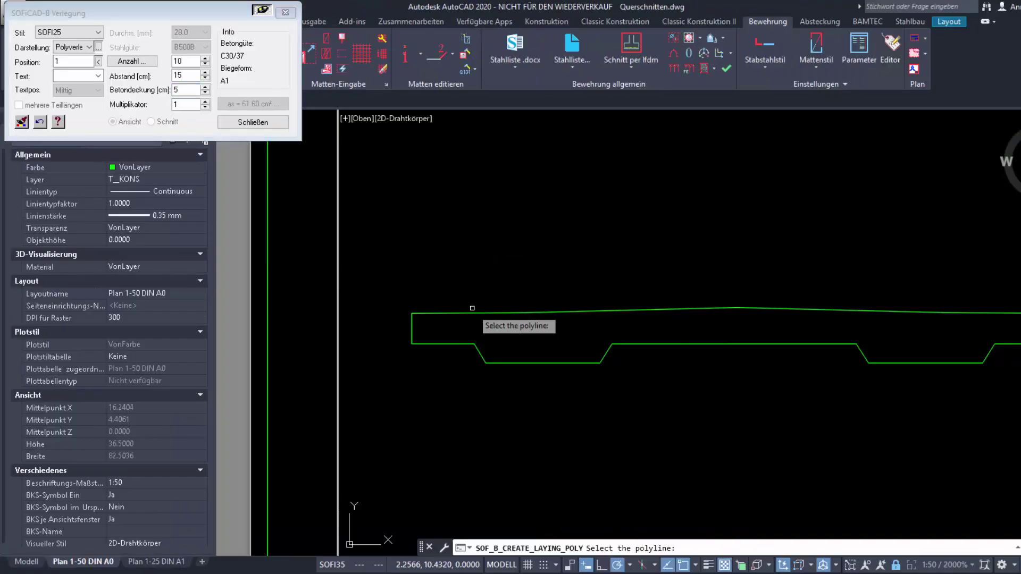
Create a polyline laying of position 1 with 15 cm spacing along the upper edge of the cross-section.
{"action": "left_click", "coordinate": [467, 313]}
{"action": "left_click", "coordinate": [465, 335]}
{"action": "left_click", "coordinate": [455, 301]}
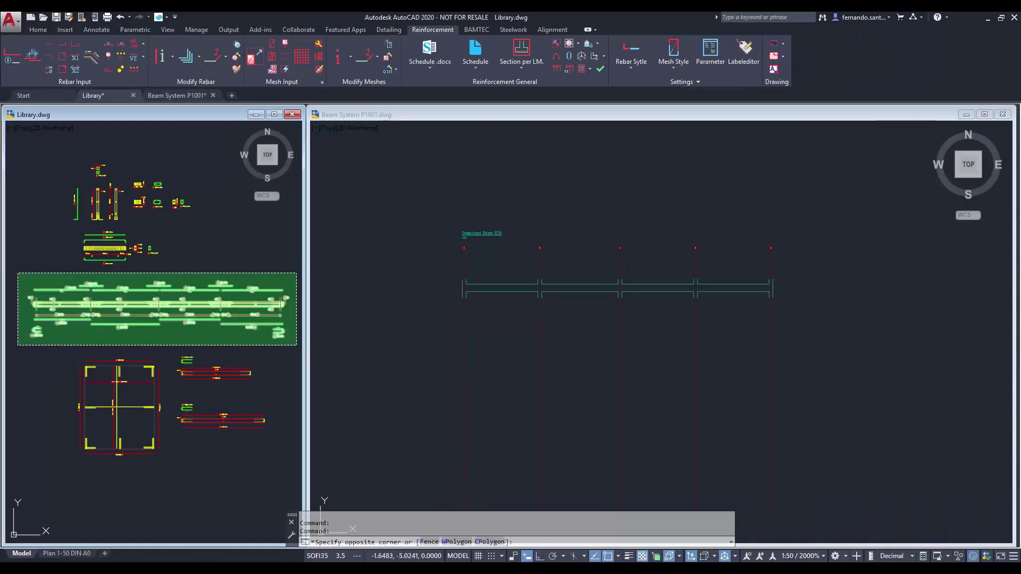
Copy the continuous beam reinforcement in Library.dwg with a base point at the beam's left end.
{"action": "right_click", "coordinate": [41, 93]}
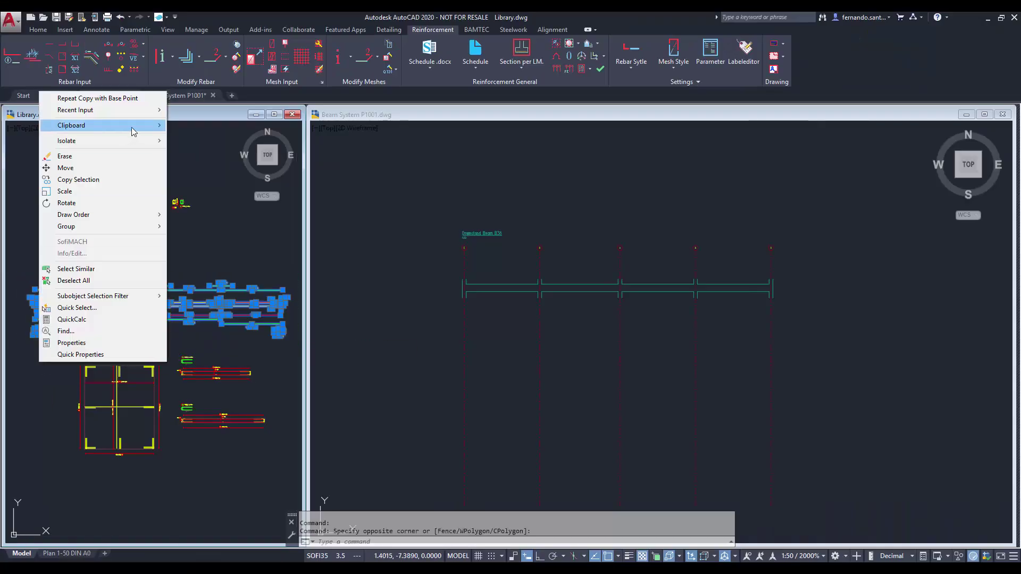
{"action": "mouse_move", "coordinate": [136, 128]}
{"action": "left_click", "coordinate": [225, 149]}
{"action": "scroll", "coordinate": [29, 315], "scroll_direction": "up", "scroll_amount": 8}
{"action": "left_click", "coordinate": [128, 263]}
Paste the copied beam reinforcement into Beam System P1001.dwg at the left end of the downstand beam.
{"action": "left_click", "coordinate": [502, 318]}
{"action": "key", "text": "ctrl+v"}
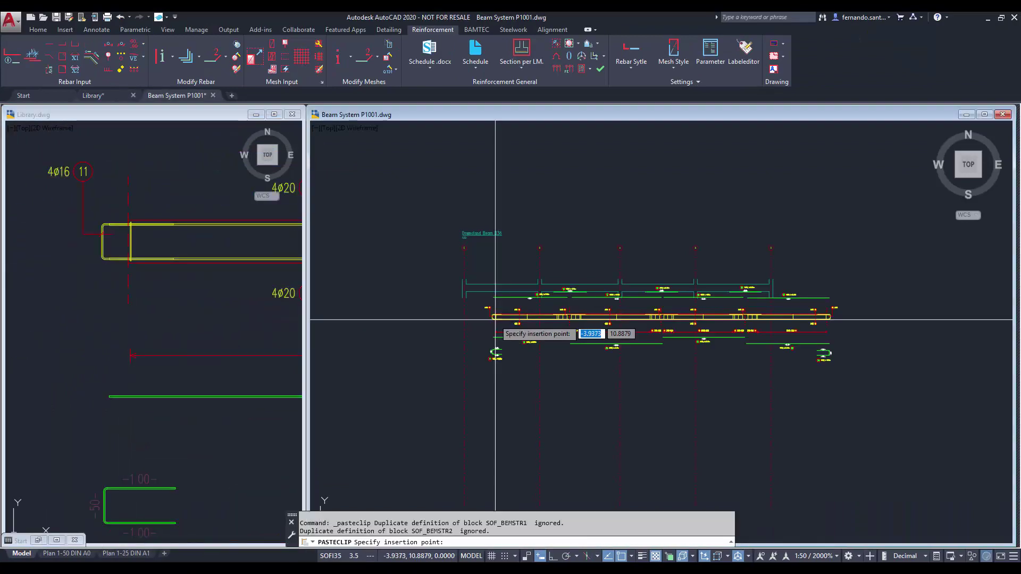
{"action": "scroll", "coordinate": [495, 319], "scroll_direction": "up", "scroll_amount": 4}
{"action": "left_click", "coordinate": [485, 282]}
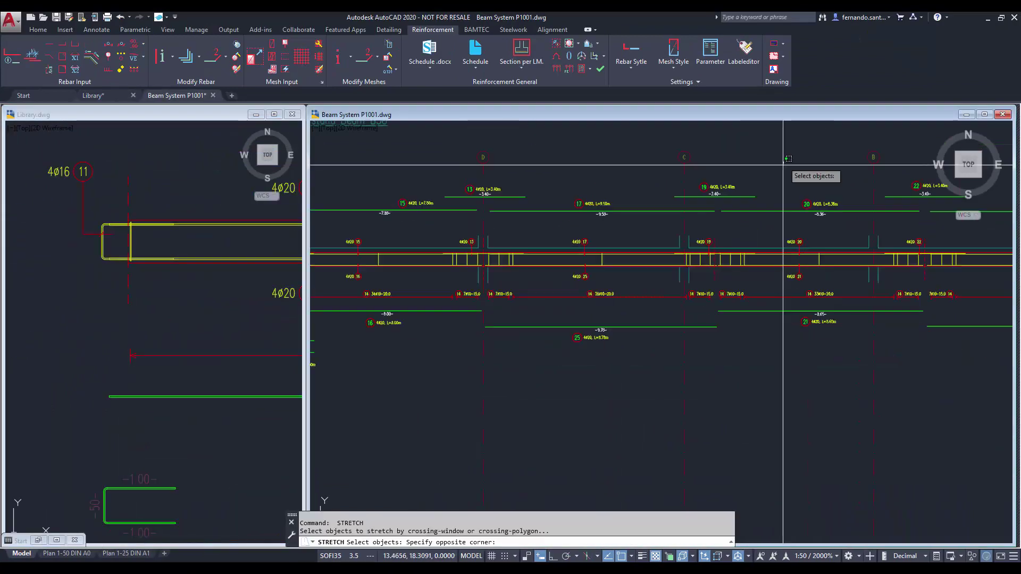
Stretch the beam reinforcement back to the support face at axis C.
{"action": "left_click", "coordinate": [659, 159]}
{"action": "key", "text": "Return"}
{"action": "left_click", "coordinate": [713, 238]}
{"action": "left_click", "coordinate": [689, 237]}
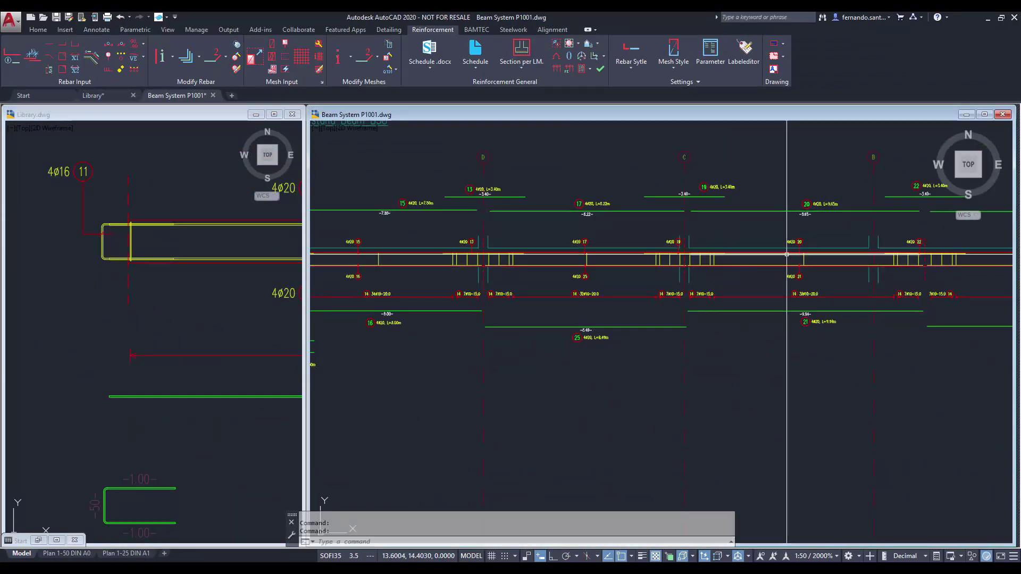
Stretch the next span of beam reinforcement back to the support at axis B.
{"action": "middle_click_drag", "start_coordinate": [786, 254], "coordinate": [611, 273]}
{"action": "key", "text": "Return"}
{"action": "left_click", "coordinate": [807, 186]}
{"action": "left_click", "coordinate": [712, 357]}
{"action": "key", "text": "Return"}
{"action": "left_click", "coordinate": [749, 258]}
{"action": "left_click", "coordinate": [698, 257]}
Stretch the end of the beam reinforcement back to the support at axis A.
{"action": "middle_click_drag", "start_coordinate": [948, 232], "coordinate": [675, 233]}
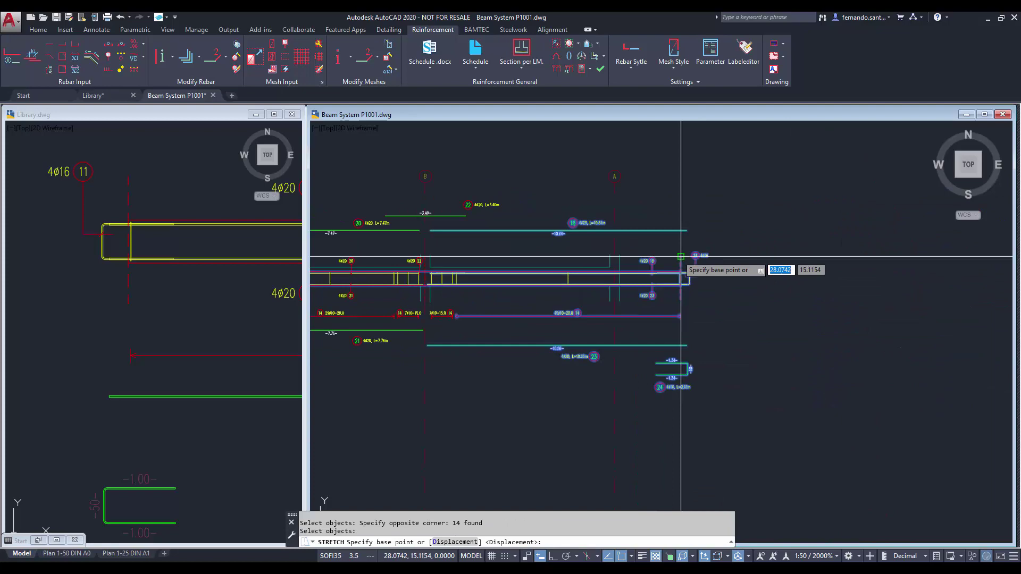
{"action": "left_click", "coordinate": [680, 257]}
{"action": "left_click", "coordinate": [610, 257]}
{"action": "scroll", "coordinate": [610, 257], "scroll_direction": "down", "scroll_amount": 1}
Stretch the beam's upper reinforcement along all spans to the upper beam edge, using midpoint and perpendicular snaps.
{"action": "middle_click_drag", "start_coordinate": [493, 275], "coordinate": [746, 299]}
{"action": "type", "text": "str"}
{"action": "key", "text": "Return"}
{"action": "left_click", "coordinate": [891, 270]}
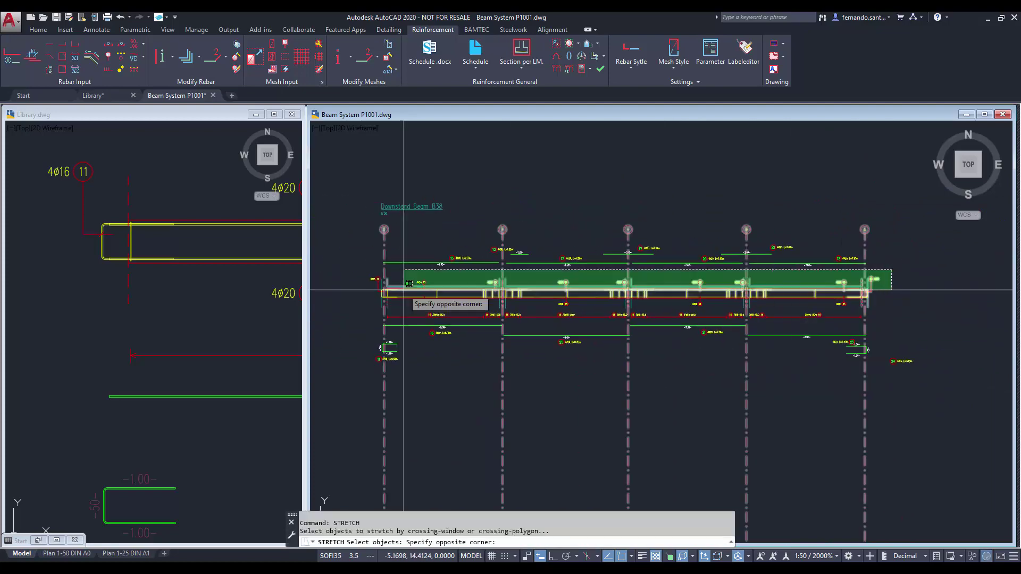
{"action": "left_click", "coordinate": [342, 294]}
{"action": "key", "text": "Return"}
{"action": "scroll", "coordinate": [470, 291], "scroll_direction": "up", "scroll_amount": 5}
{"action": "scroll", "coordinate": [835, 293], "scroll_direction": "down", "scroll_amount": 1}
{"action": "left_click", "coordinate": [883, 287]}
{"action": "right_click", "coordinate": [876, 275], "text": "shift"}
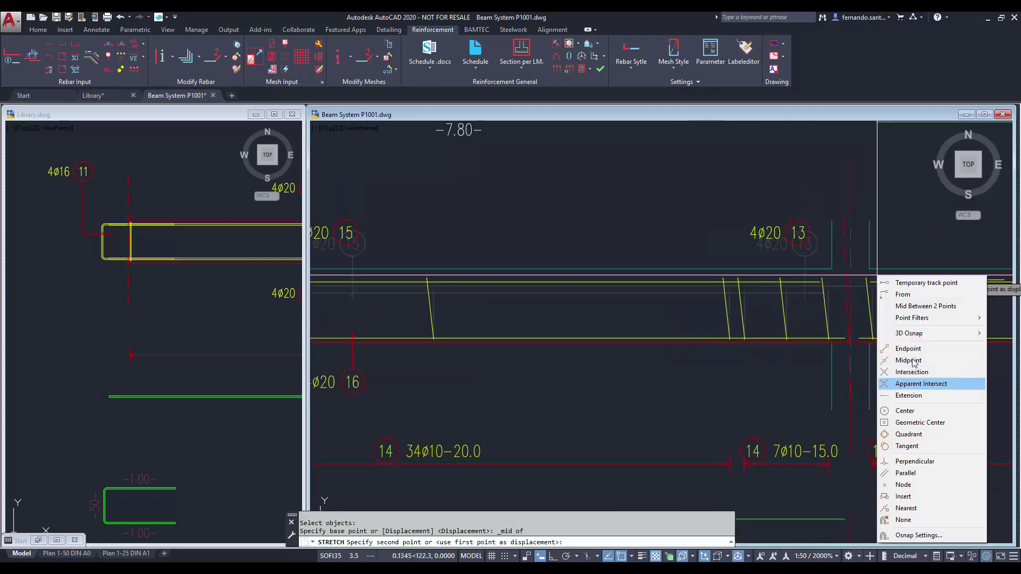
{"action": "left_click", "coordinate": [912, 461]}
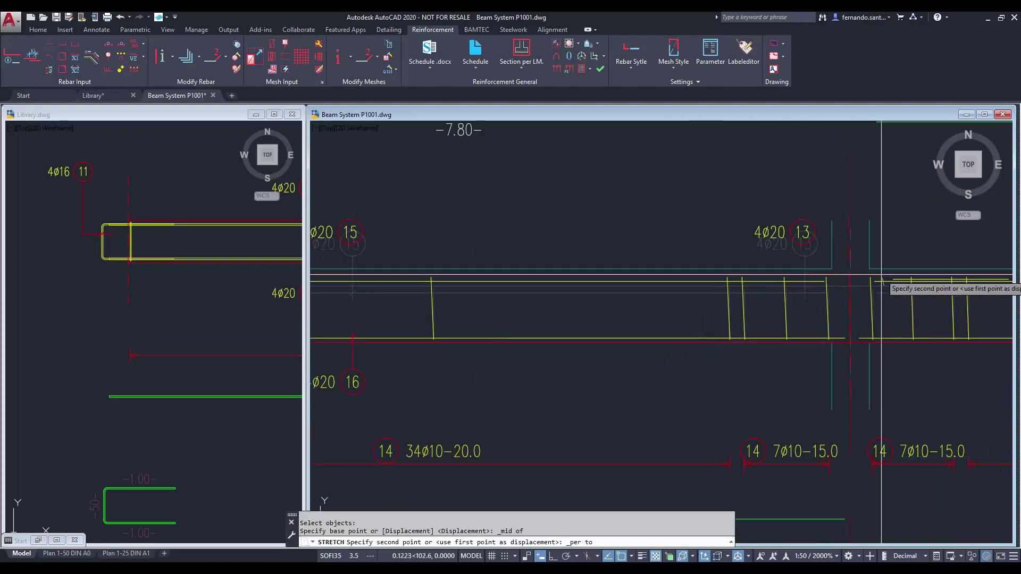
{"action": "key", "text": "Escape"}
{"action": "scroll", "coordinate": [610, 365], "scroll_direction": "down", "scroll_amount": 5}
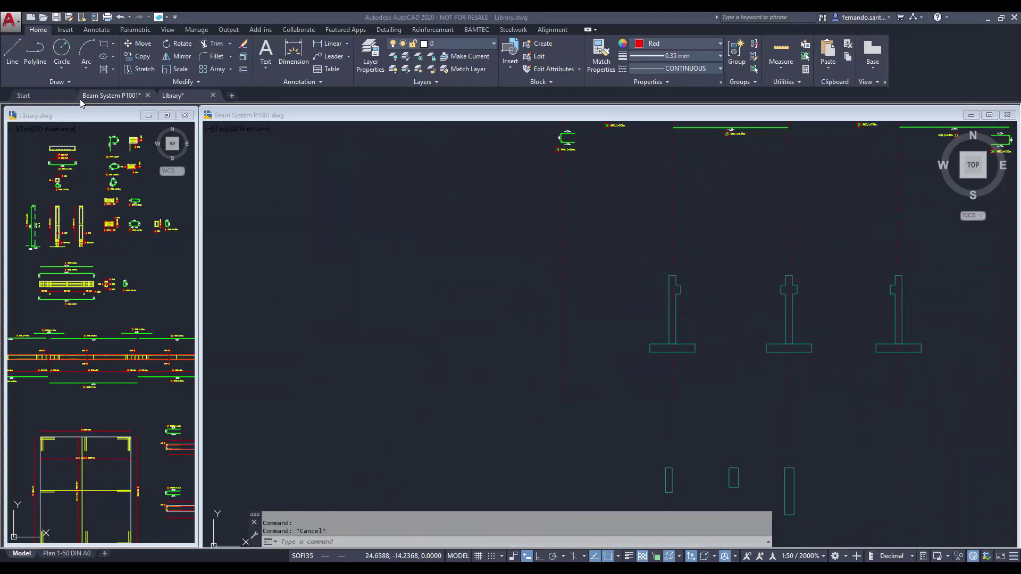
Copy the footing reinforcement from Library.dwg with a base point and paste it into the first footing of Beam System P1001.dwg.
{"action": "left_click_drag", "start_coordinate": [24, 139], "coordinate": [82, 184]}
{"action": "right_click", "coordinate": [22, 183]}
{"action": "mouse_move", "coordinate": [60, 218]}
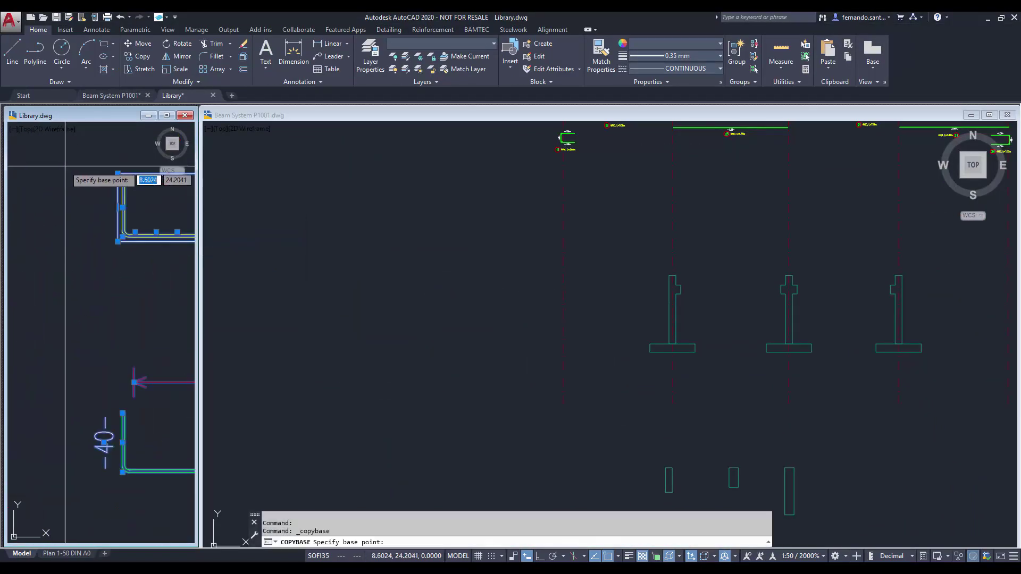
{"action": "left_click", "coordinate": [397, 290]}
{"action": "key", "text": "ctrl+v"}
{"action": "left_click", "coordinate": [577, 305]}
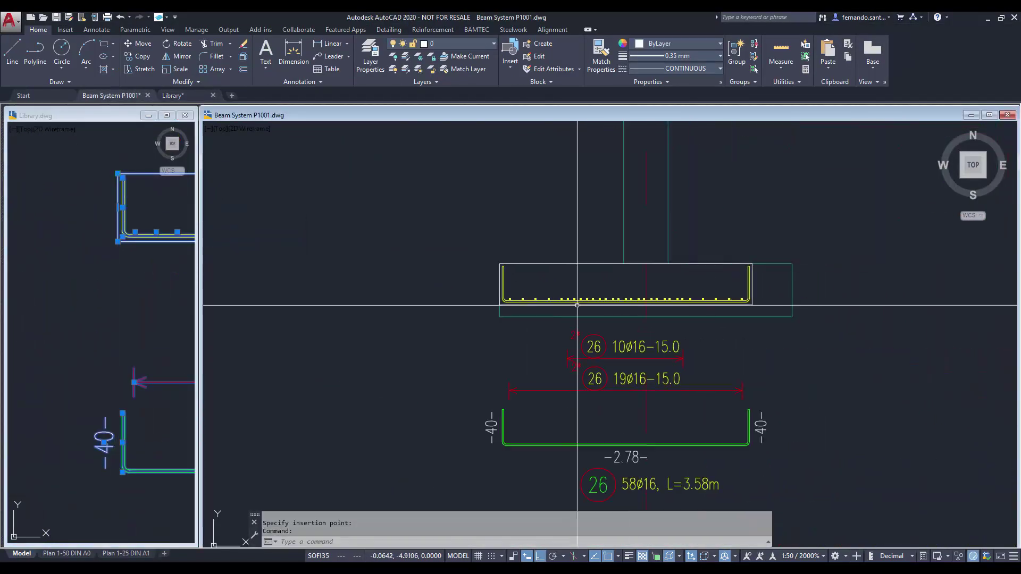
Stretch the pasted footing reinforcement to the footing's right edge and down to its lower edge.
{"action": "key", "text": "Escape"}
{"action": "key", "text": "Return"}
{"action": "left_click", "coordinate": [809, 247]}
{"action": "left_click", "coordinate": [678, 393]}
{"action": "key", "text": "Return"}
{"action": "left_click", "coordinate": [752, 305]}
{"action": "left_click", "coordinate": [791, 304]}
{"action": "key", "text": "Return"}
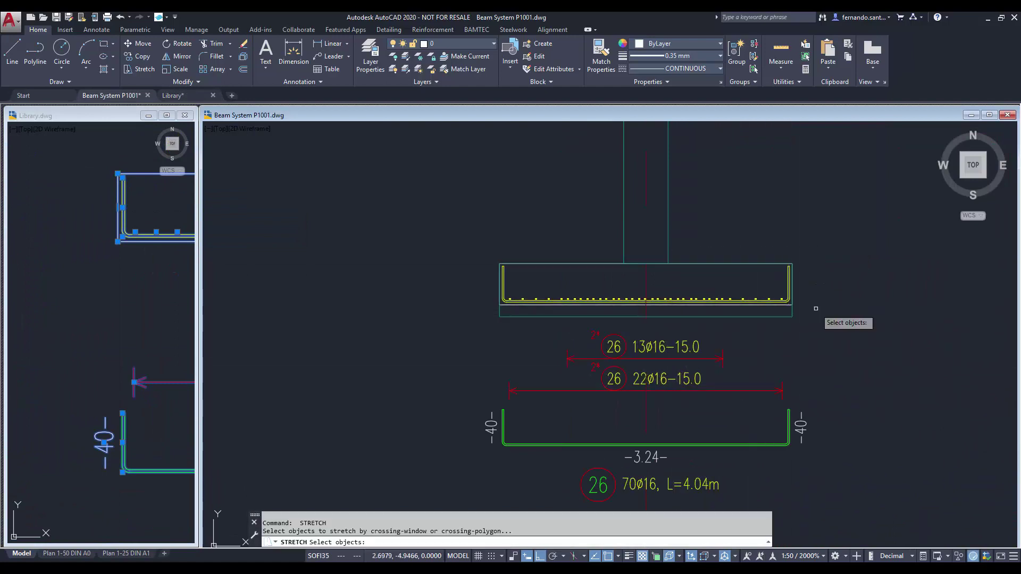
{"action": "left_click", "coordinate": [801, 308]}
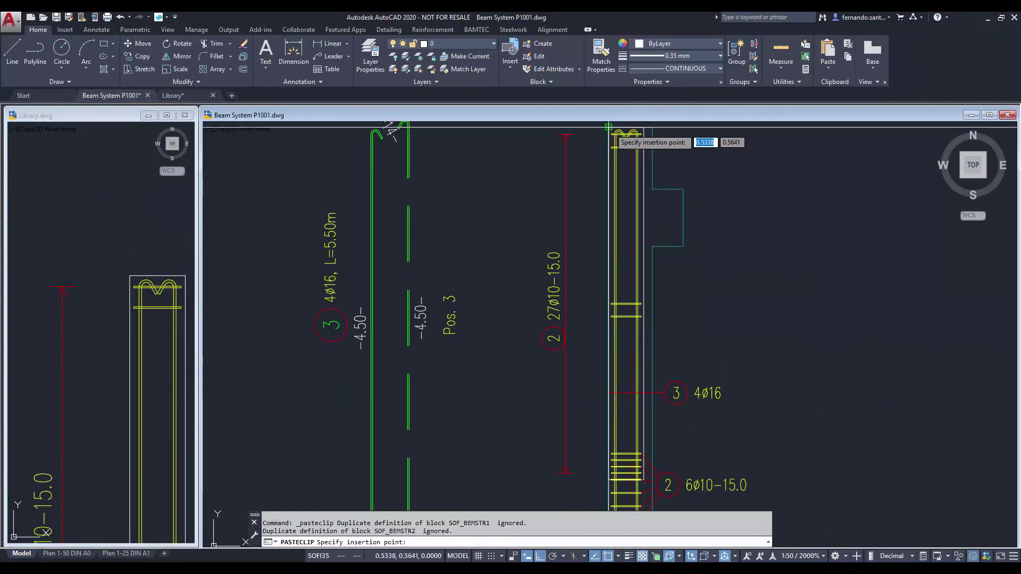
Stretch the lower end of the column reinforcement down into the footing.
{"action": "scroll", "coordinate": [605, 394], "scroll_direction": "down", "scroll_amount": 3}
{"action": "left_click", "coordinate": [697, 351]}
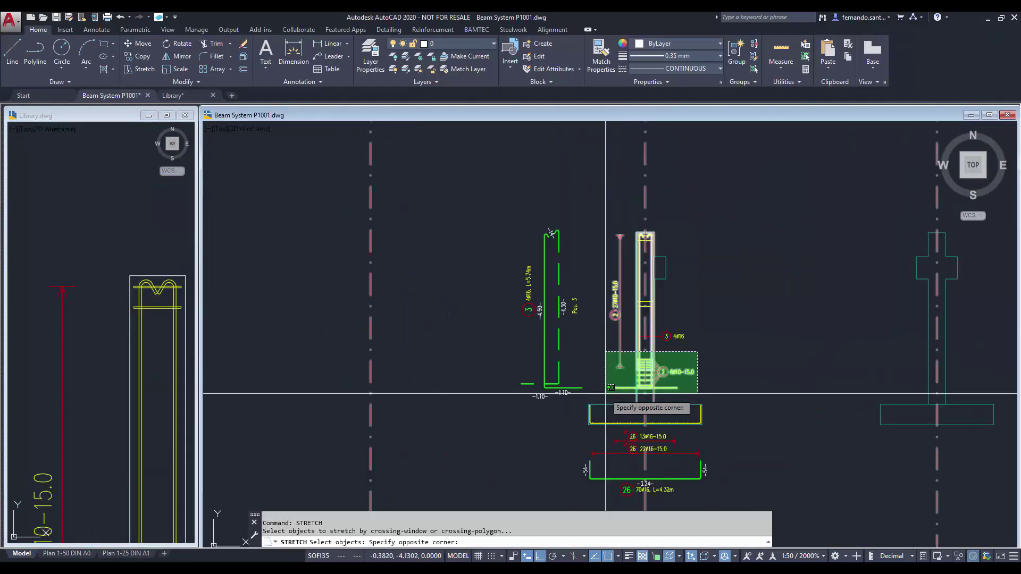
{"action": "left_click", "coordinate": [605, 394]}
{"action": "key", "text": "Return"}
{"action": "scroll", "coordinate": [685, 388], "scroll_direction": "up", "scroll_amount": 3}
{"action": "middle_click_drag", "start_coordinate": [684, 393], "coordinate": [688, 347]}
{"action": "left_click", "coordinate": [688, 347]}
{"action": "left_click", "coordinate": [687, 485]}
{"action": "key", "text": "Escape"}
{"action": "scroll", "coordinate": [624, 396], "scroll_direction": "down", "scroll_amount": 3}
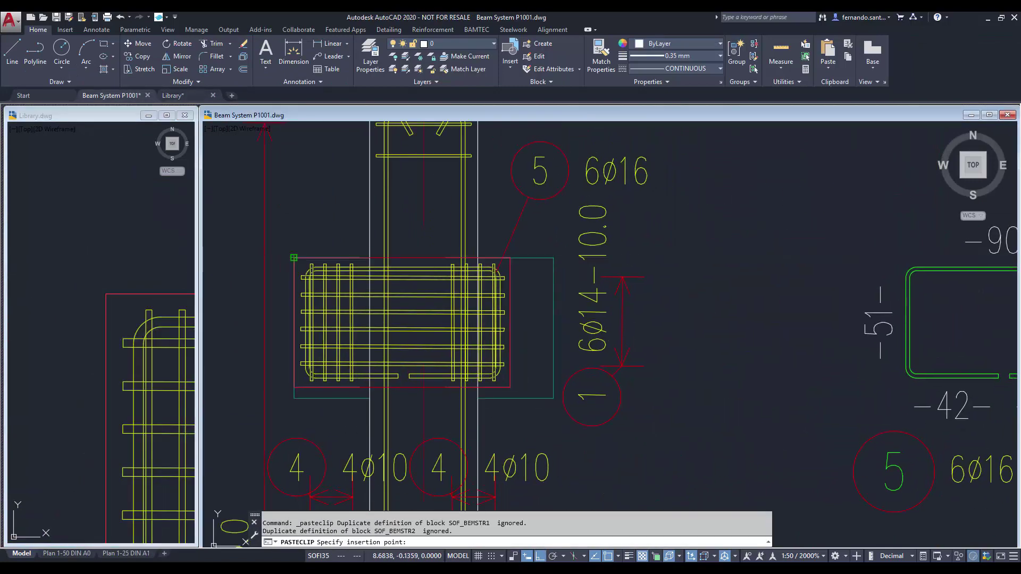
Stretch the pasted corbel reinforcement to the corbel's right edge, leaving the column bars out of the selection.
{"action": "scroll", "coordinate": [540, 221], "scroll_direction": "down", "scroll_amount": 2}
{"action": "type", "text": "s"}
{"action": "key", "text": "Return"}
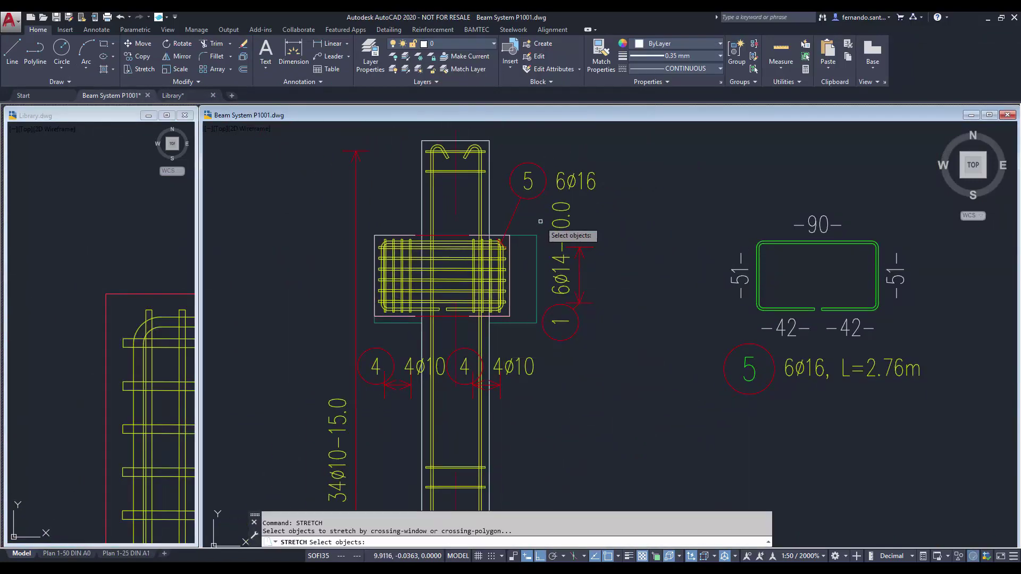
{"action": "left_click", "coordinate": [540, 221]}
{"action": "left_click", "coordinate": [450, 370]}
{"action": "left_click_drag", "start_coordinate": [492, 190], "coordinate": [483, 211], "text": "shift"}
{"action": "key", "text": "Return"}
{"action": "left_click", "coordinate": [510, 235]}
{"action": "left_click", "coordinate": [536, 235]}
Stretch the corbel reinforcement down to the corbel's lower edge.
{"action": "key", "text": "Return"}
{"action": "left_click", "coordinate": [543, 289]}
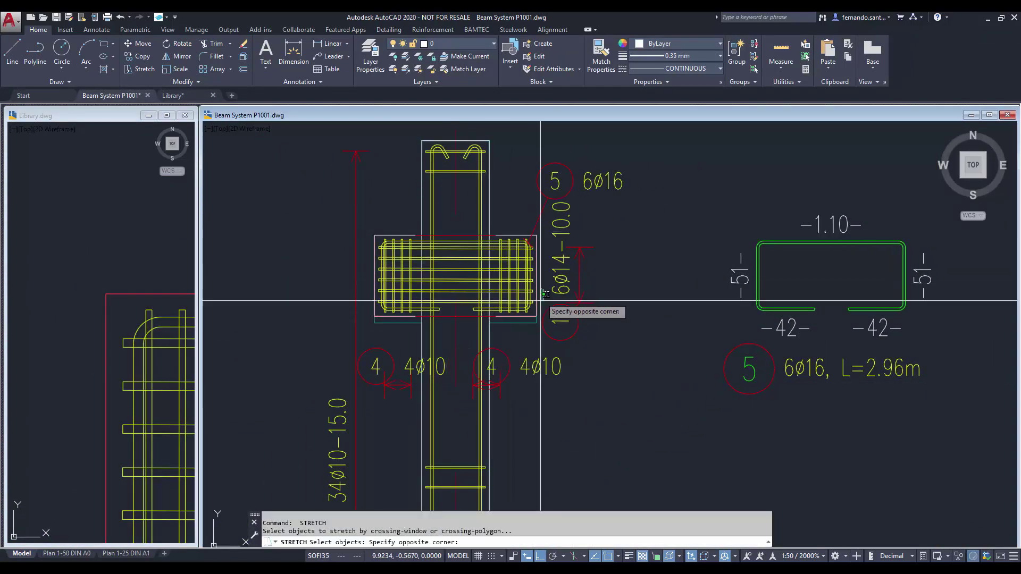
{"action": "left_click", "coordinate": [494, 356]}
{"action": "key", "text": "Return"}
{"action": "left_click", "coordinate": [425, 330]}
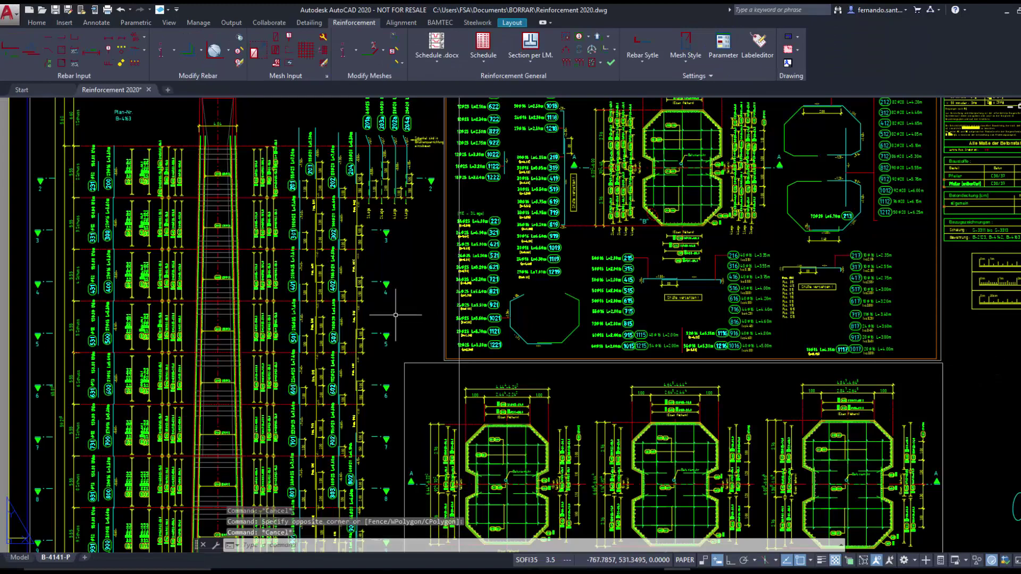
{"action": "scroll", "coordinate": [252, 250], "scroll_direction": "up", "scroll_amount": 2}
{"action": "mouse_move", "coordinate": [322, 291]}
{"action": "middle_mouse_down"}
{"action": "mouse_move", "coordinate": [412, 308]}
{"action": "mouse_move", "coordinate": [501, 390]}
{"action": "mouse_move", "coordinate": [504, 478]}
{"action": "middle_mouse_up"}
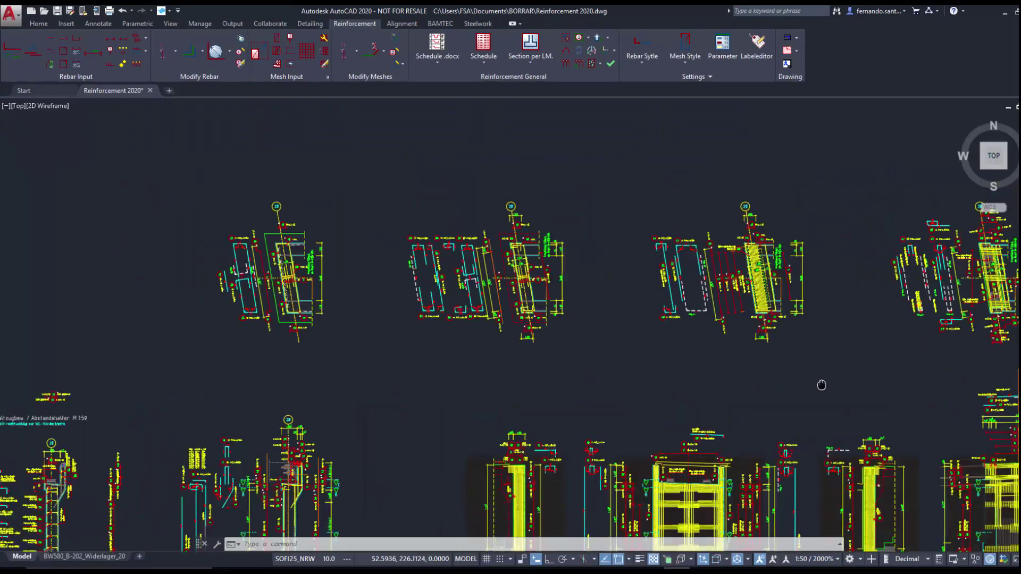
{"action": "scroll", "coordinate": [645, 360], "scroll_direction": "up", "scroll_amount": 4}
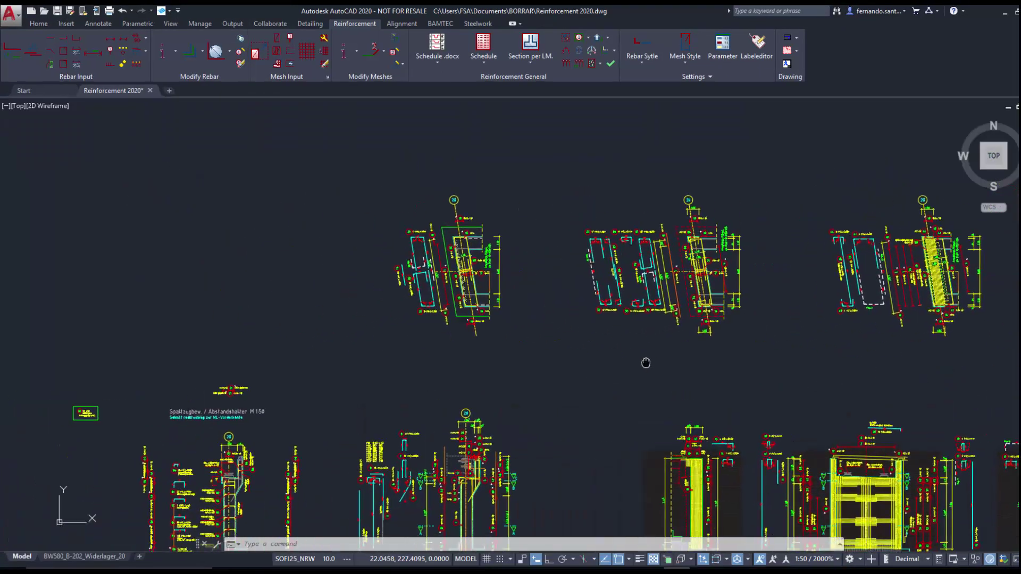
{"action": "scroll", "coordinate": [748, 233], "scroll_direction": "up", "scroll_amount": 5}
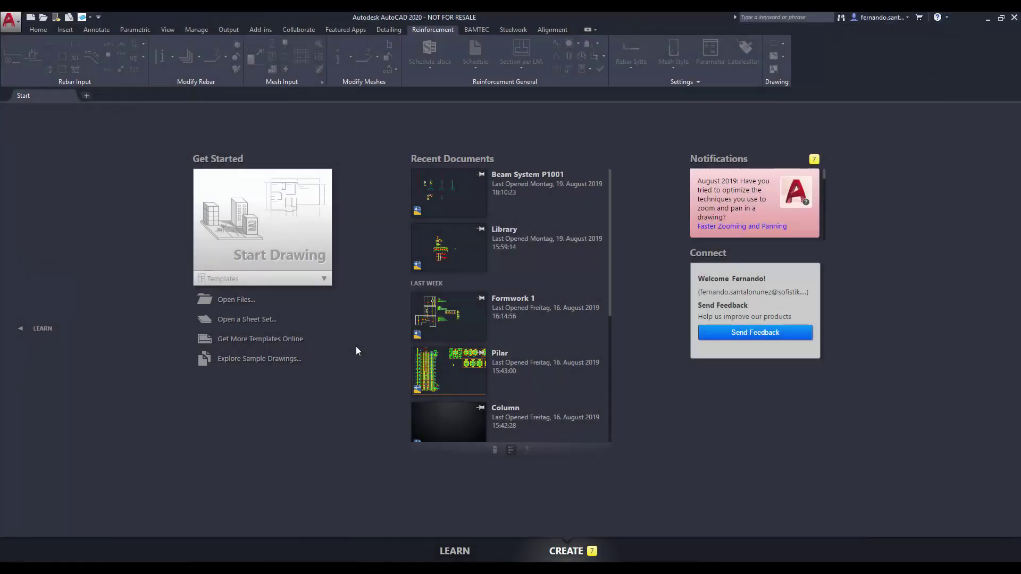
Start a new drawing from the Sofstart_enu.dwt template.
{"action": "left_click", "coordinate": [324, 280]}
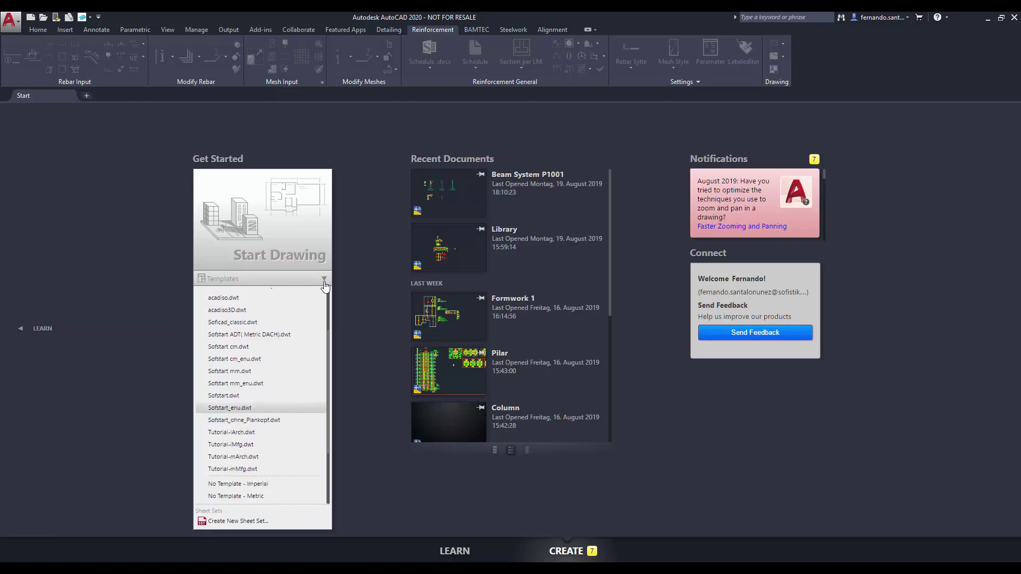
{"action": "left_click", "coordinate": [298, 408]}
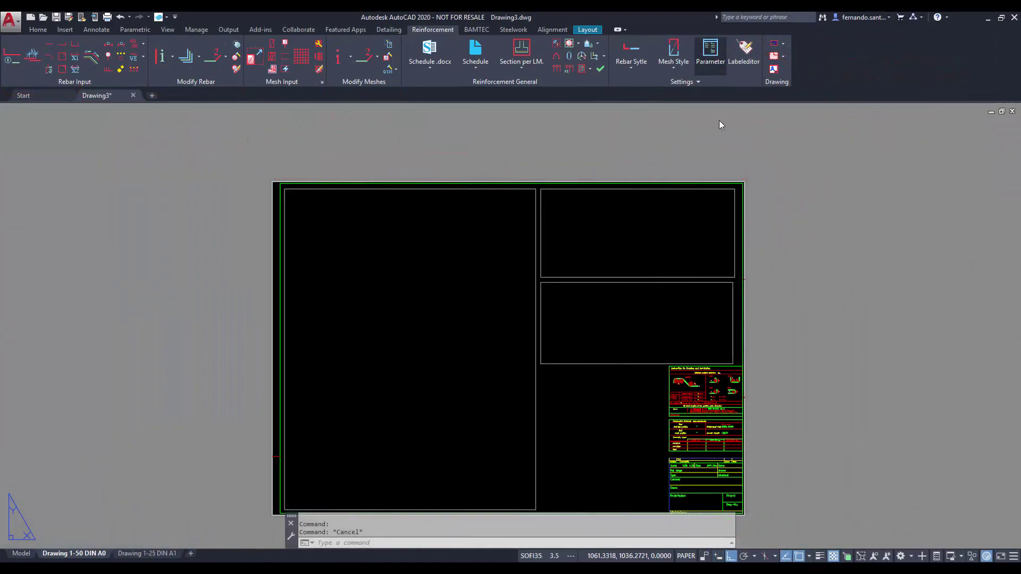
Set the shape code standard in the reinforcement parameters to ISO3766:2003 and accept the conversion warning.
{"action": "left_click", "coordinate": [428, 187]}
{"action": "left_click", "coordinate": [609, 212]}
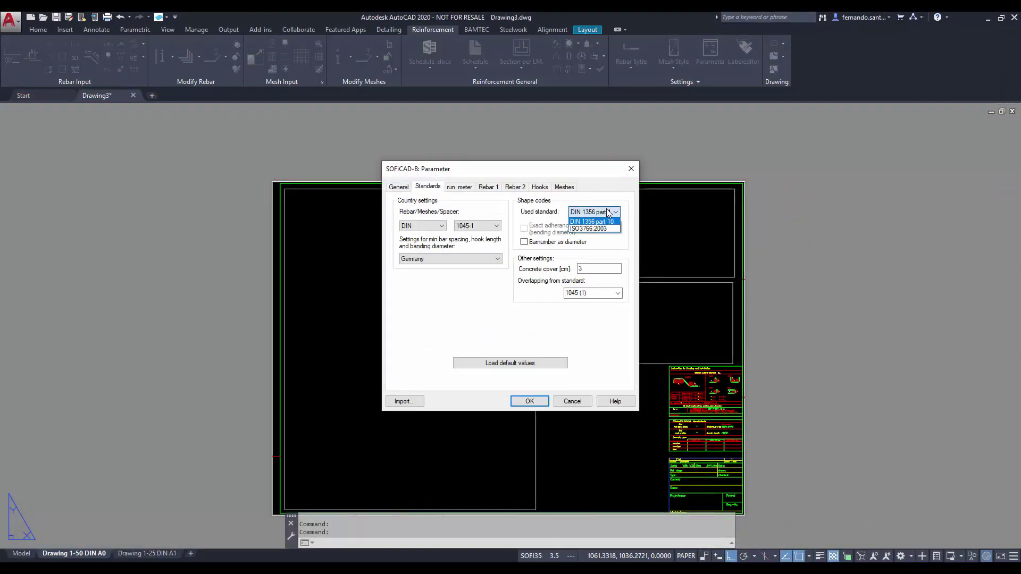
{"action": "left_click", "coordinate": [588, 229]}
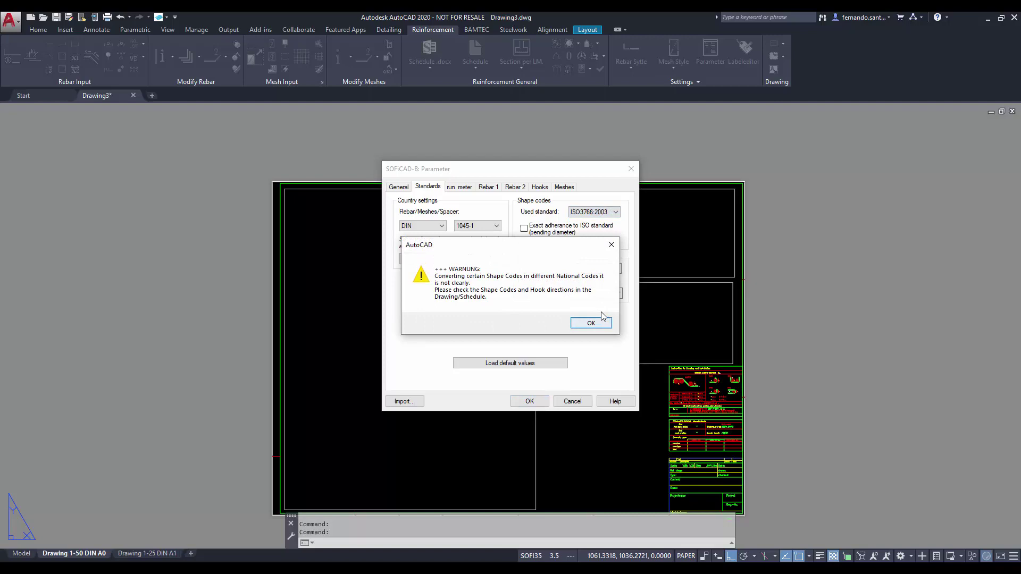
{"action": "left_click", "coordinate": [586, 321]}
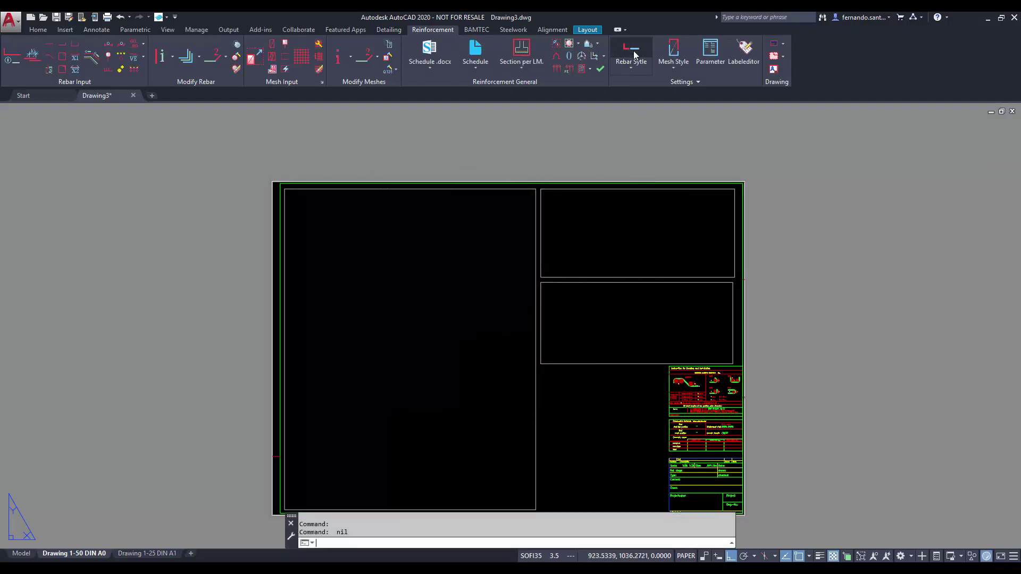
Set the plotted minimum diameter of the SOFI25 rebar style to 0.01 mm.
{"action": "left_click", "coordinate": [634, 54]}
{"action": "left_click", "coordinate": [513, 189]}
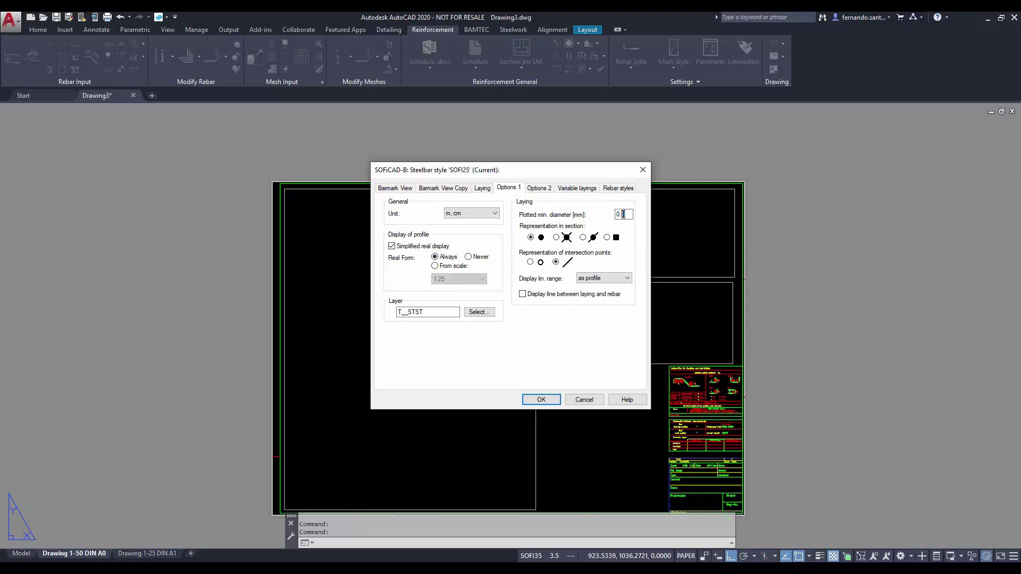
{"action": "left_click", "coordinate": [544, 398]}
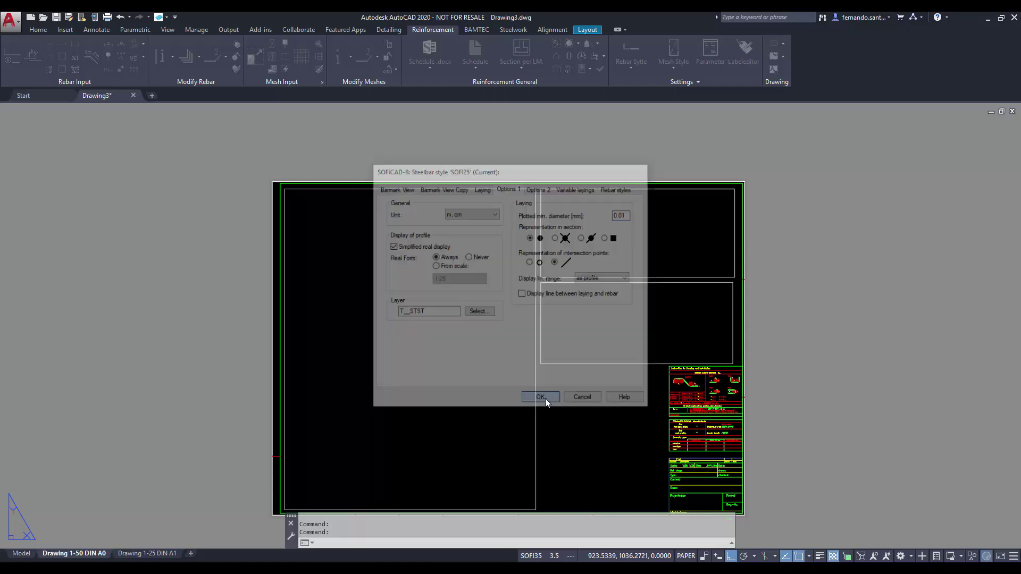
Activate the large viewport's model space and draw a wide rectangle in its upper part as the plan outline.
{"action": "double_click", "coordinate": [402, 339]}
{"action": "type", "text": "re"}
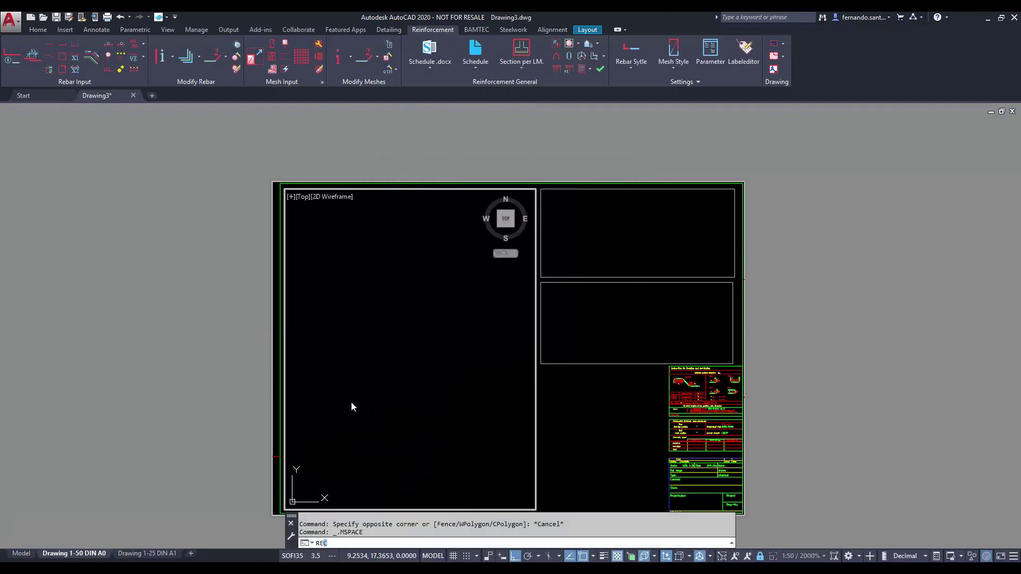
{"action": "type", "text": "c"}
{"action": "key", "text": "Return"}
{"action": "left_click", "coordinate": [317, 217]}
{"action": "left_click", "coordinate": [517, 360]}
Copy the rectangle straight down so that the copy lies just below the original.
{"action": "left_click", "coordinate": [524, 366]}
{"action": "left_click", "coordinate": [481, 341]}
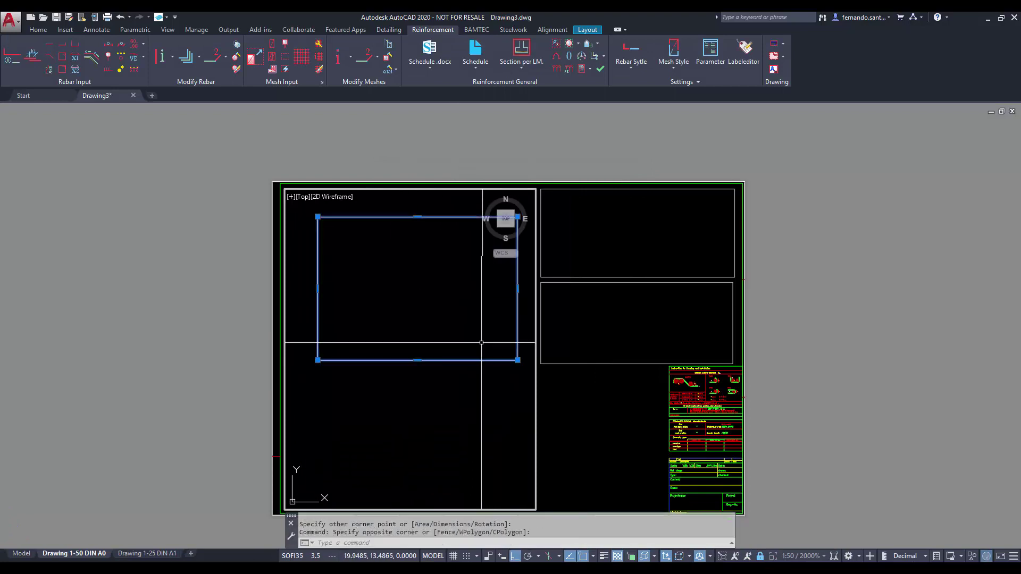
{"action": "right_click", "coordinate": [460, 295]}
{"action": "left_click", "coordinate": [516, 366]}
{"action": "left_click", "coordinate": [463, 257]}
{"action": "left_click", "coordinate": [462, 405]}
{"action": "key", "text": "Escape"}
Lower the copied rectangle's upper edge to turn it into a thin section strip.
{"action": "scroll", "coordinate": [487, 382], "scroll_direction": "down", "scroll_amount": 1}
{"action": "left_click", "coordinate": [512, 379]}
{"action": "left_click", "coordinate": [494, 387]}
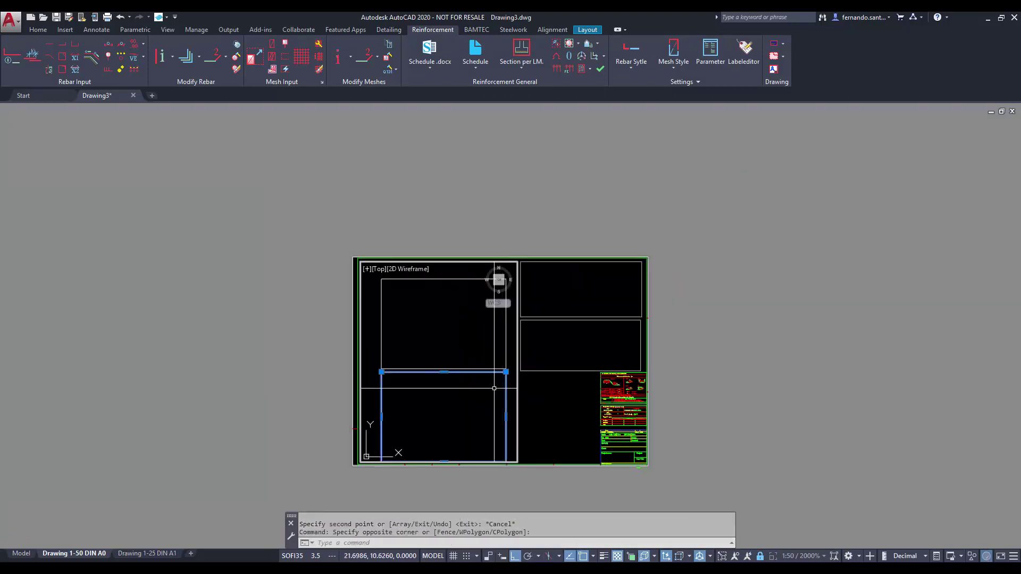
{"action": "left_click", "coordinate": [444, 372]}
{"action": "left_click", "coordinate": [438, 450]}
Move the thin strip vertically up to sit a short gap below the plan rectangle.
{"action": "right_click", "coordinate": [456, 432]}
{"action": "left_click", "coordinate": [489, 226]}
{"action": "left_click", "coordinate": [505, 446]}
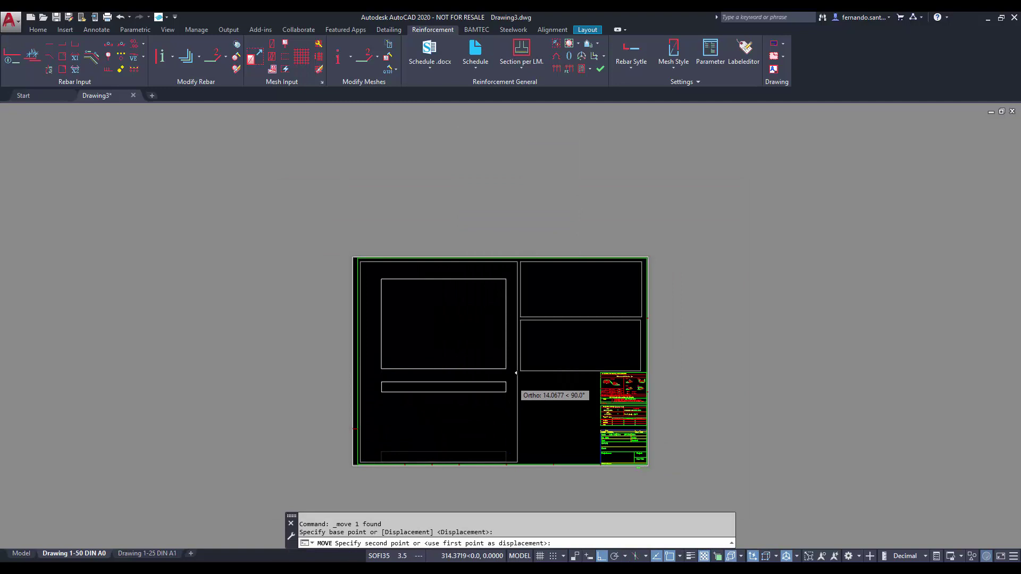
{"action": "scroll", "coordinate": [513, 381], "scroll_direction": "up", "scroll_amount": 2}
{"action": "left_click", "coordinate": [508, 410]}
{"action": "key", "text": "Escape"}
{"action": "middle_click_drag", "start_coordinate": [298, 405], "coordinate": [466, 373]}
{"action": "scroll", "coordinate": [333, 415], "scroll_direction": "up", "scroll_amount": 2}
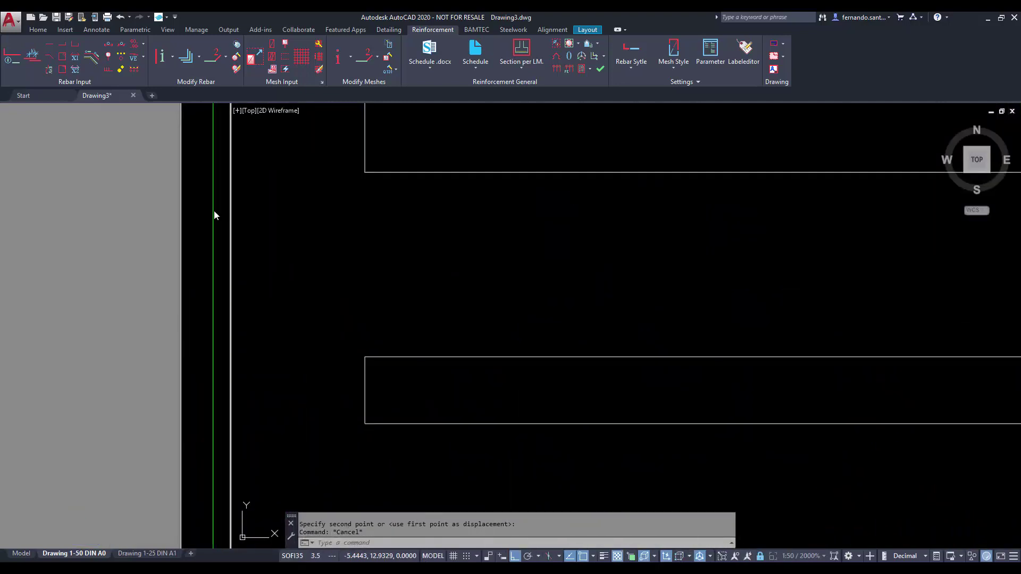
Create a shape code 21 rebar, 12 mm diameter, 10 cm cover, 1 m legs, at the strip's left end, placing its bar extract beside it.
{"action": "left_click", "coordinate": [78, 45]}
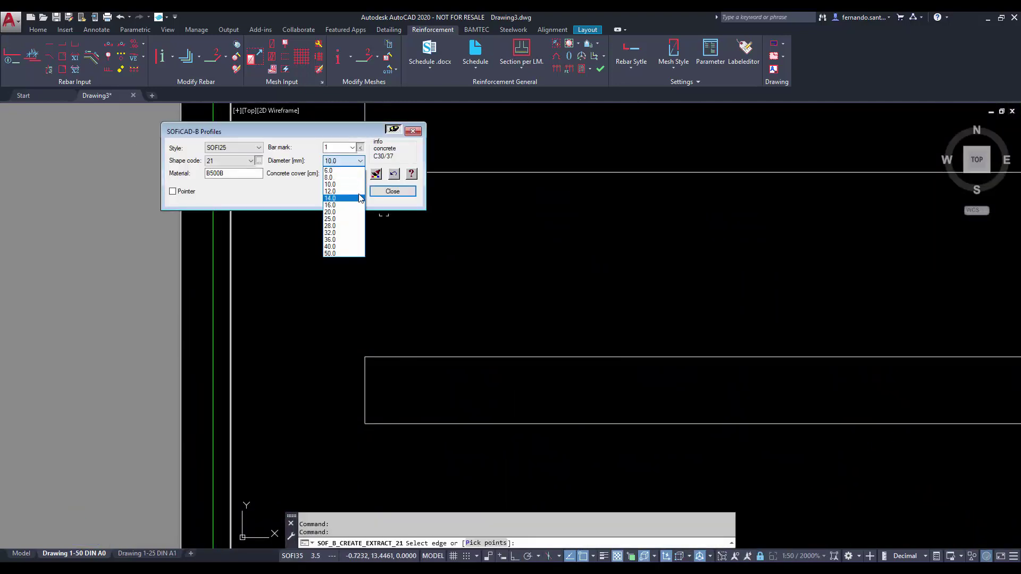
{"action": "left_click", "coordinate": [365, 388]}
{"action": "left_click", "coordinate": [428, 357]}
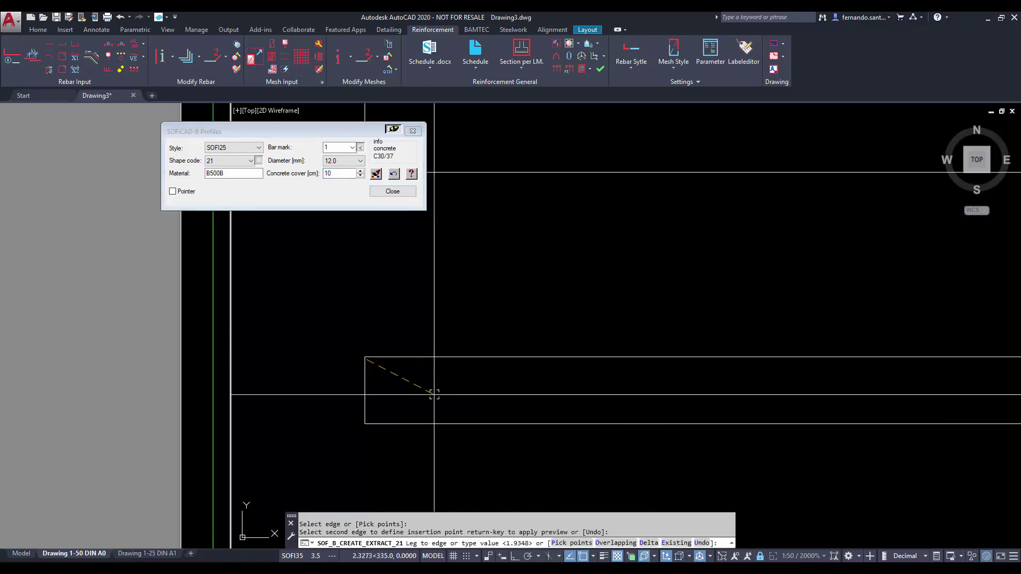
{"action": "type", "text": "1"}
{"action": "key", "text": "Return"}
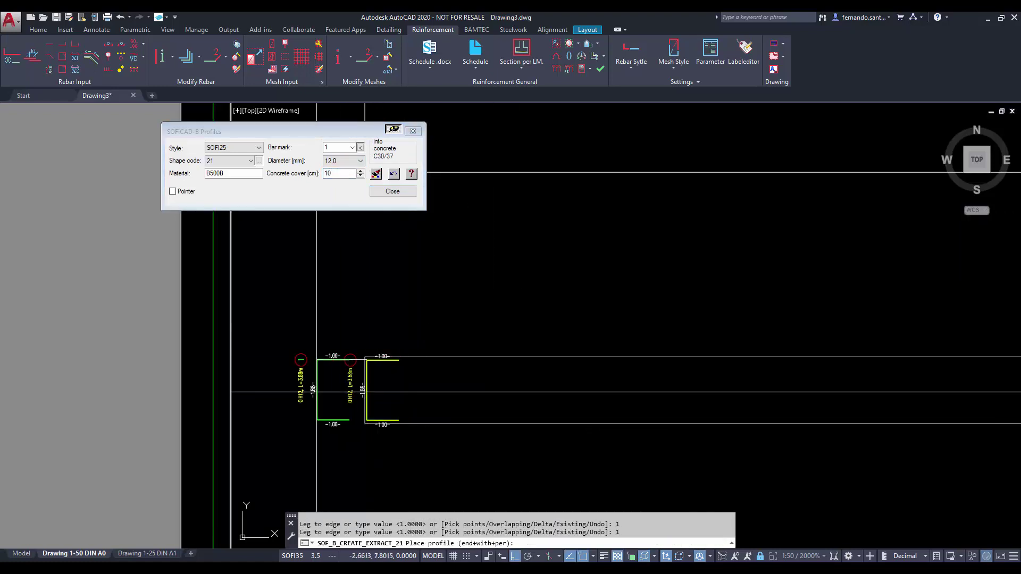
{"action": "left_click", "coordinate": [266, 439]}
{"action": "left_click", "coordinate": [265, 438]}
{"action": "scroll", "coordinate": [330, 454], "scroll_direction": "up", "scroll_amount": 2}
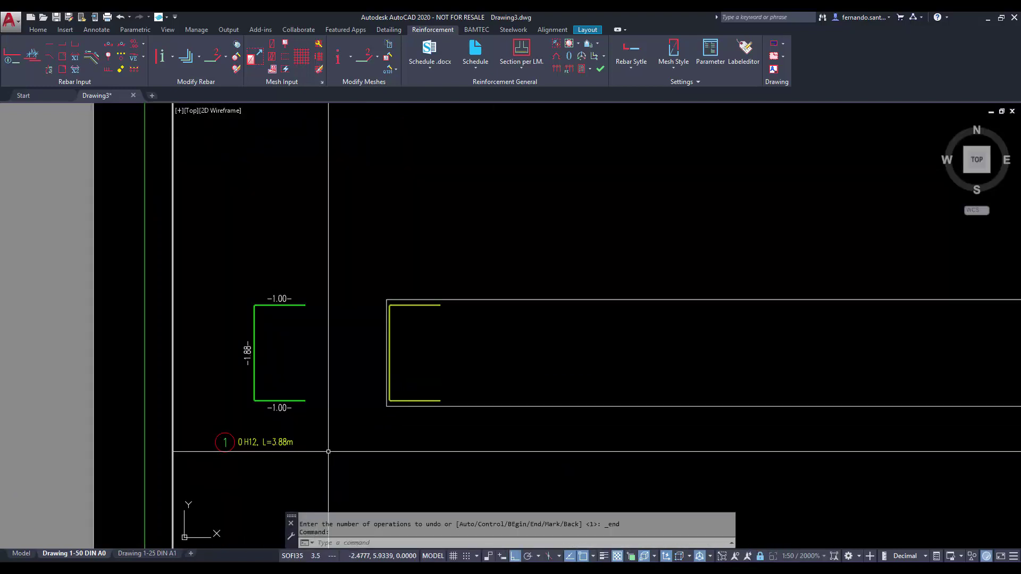
Inspect the rebar profile properties of the bar extract and of the U-bar in the section strip.
{"action": "left_click", "coordinate": [300, 402]}
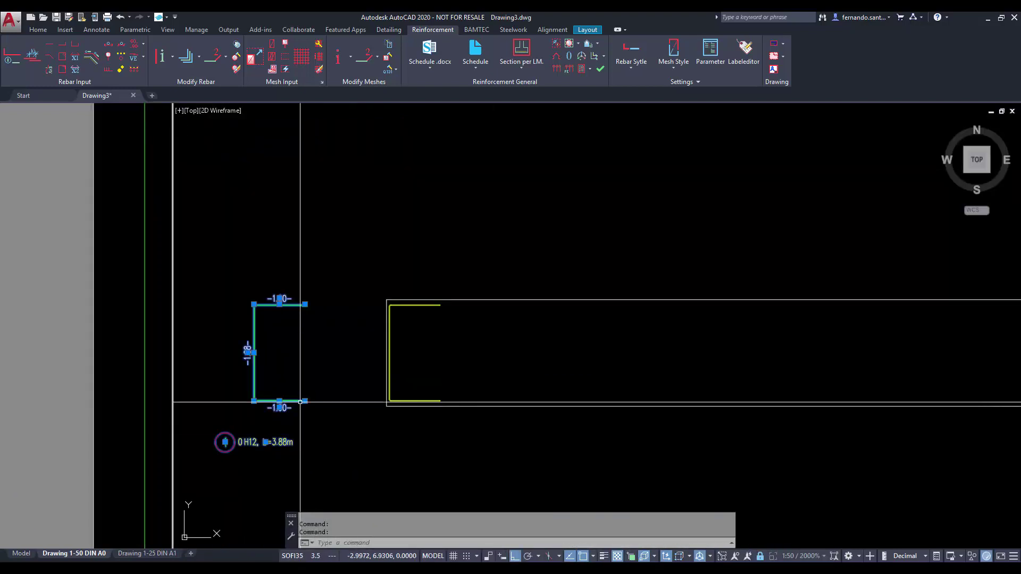
{"action": "double_click", "coordinate": [301, 402]}
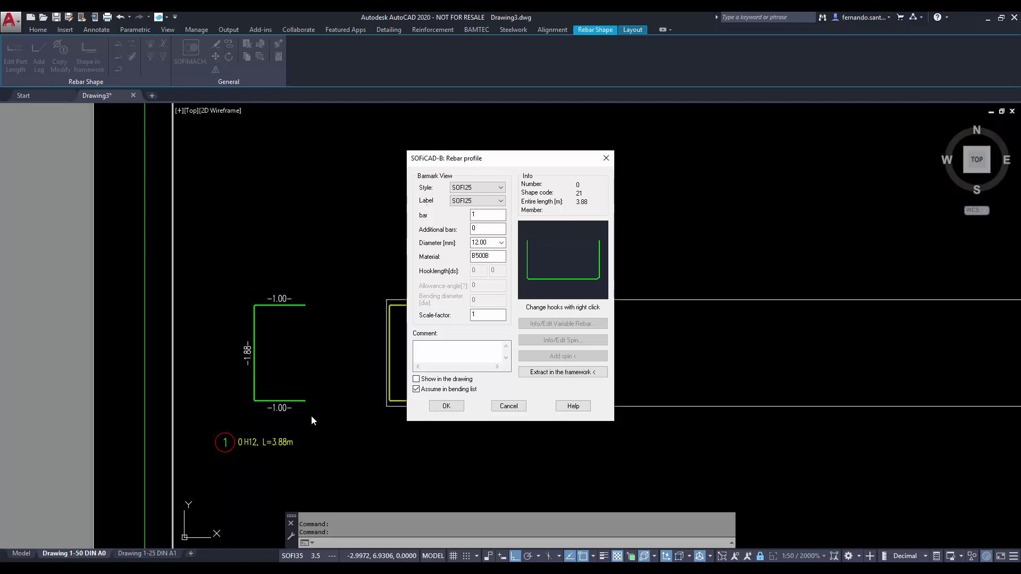
{"action": "key", "text": "Escape"}
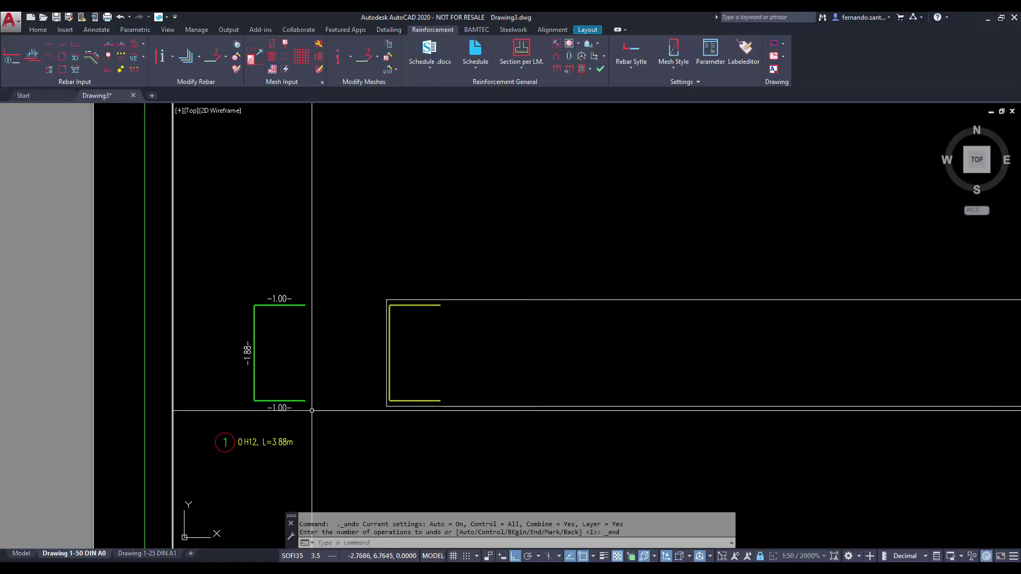
{"action": "double_click", "coordinate": [419, 305]}
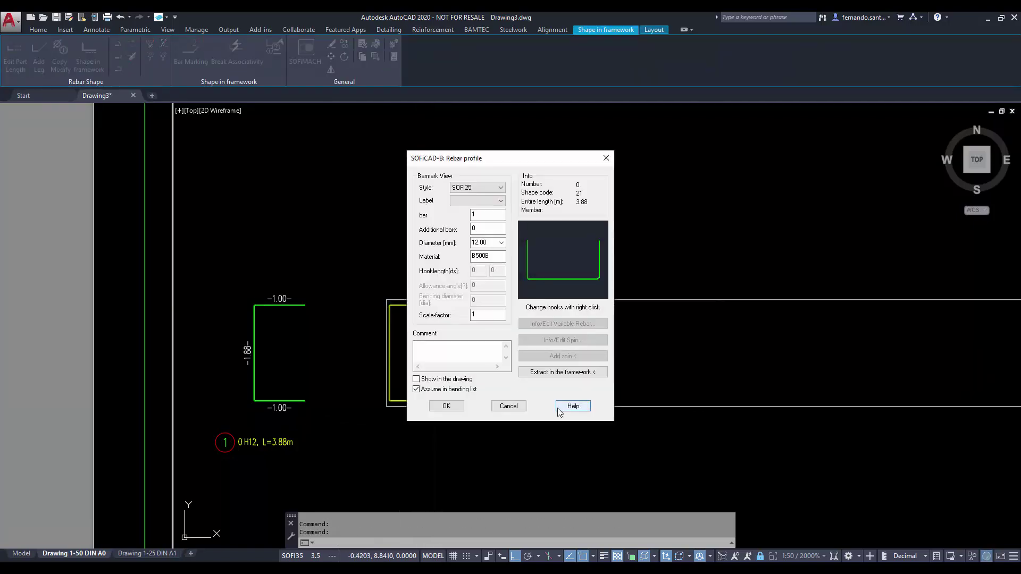
{"action": "key", "text": "Escape"}
Mirror the section's U-bar about the strip's vertical centreline to its right end, keeping the original.
{"action": "scroll", "coordinate": [556, 406], "scroll_direction": "down", "scroll_amount": 1}
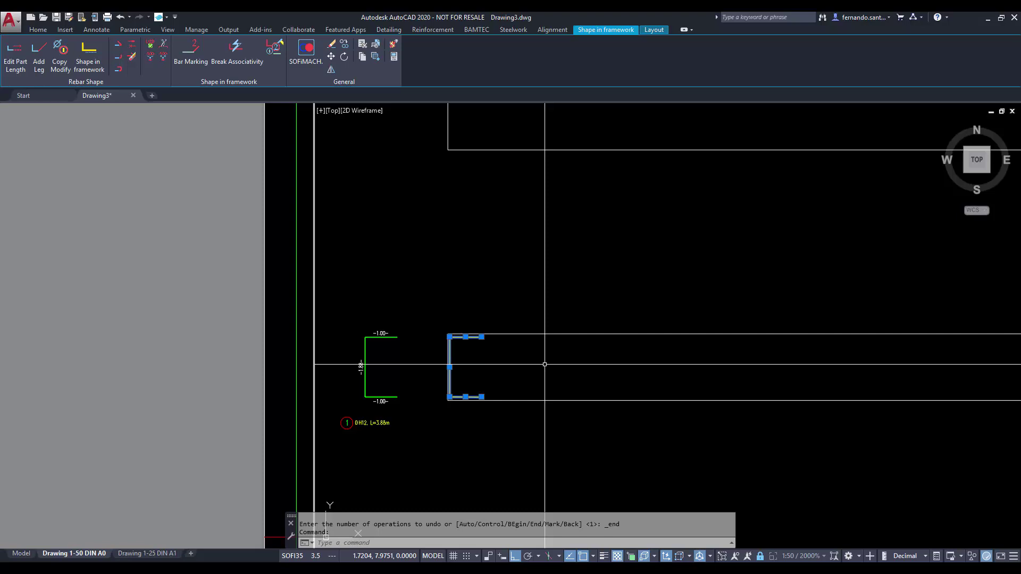
{"action": "type", "text": "mirr"}
{"action": "key", "text": "Return"}
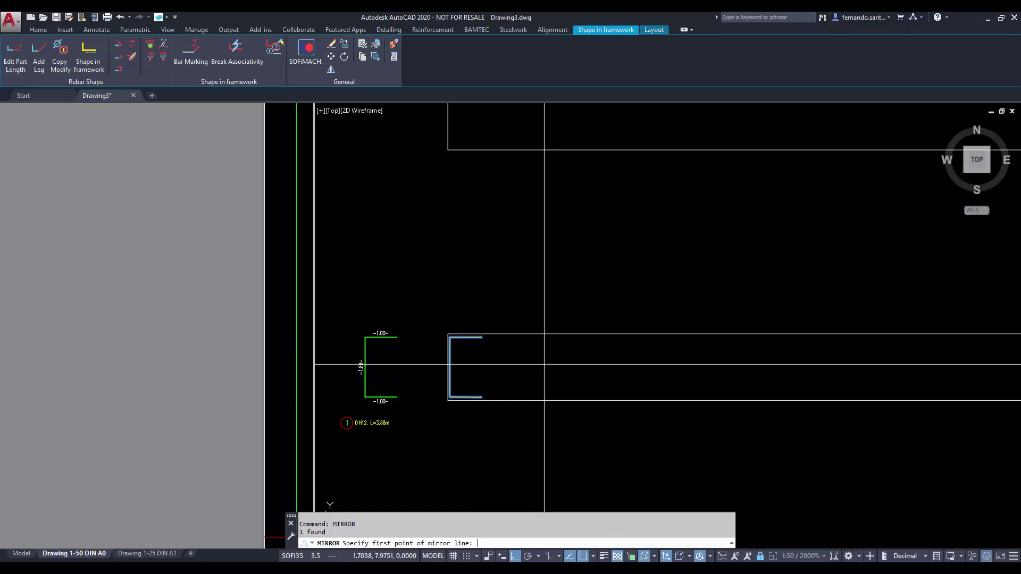
{"action": "left_click", "coordinate": [724, 328]}
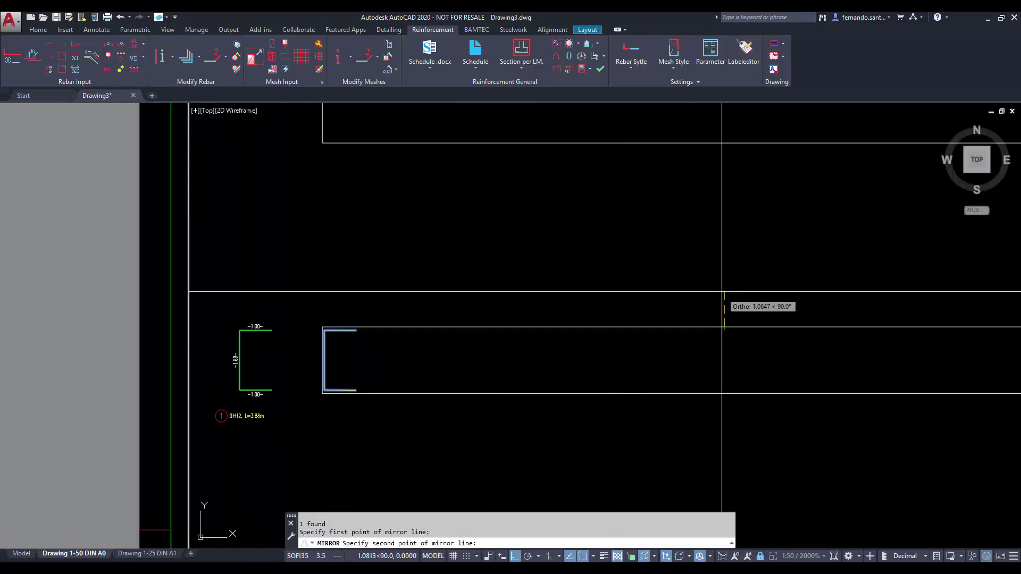
{"action": "scroll", "coordinate": [718, 292], "scroll_direction": "down", "scroll_amount": 4}
{"action": "left_click", "coordinate": [721, 283]}
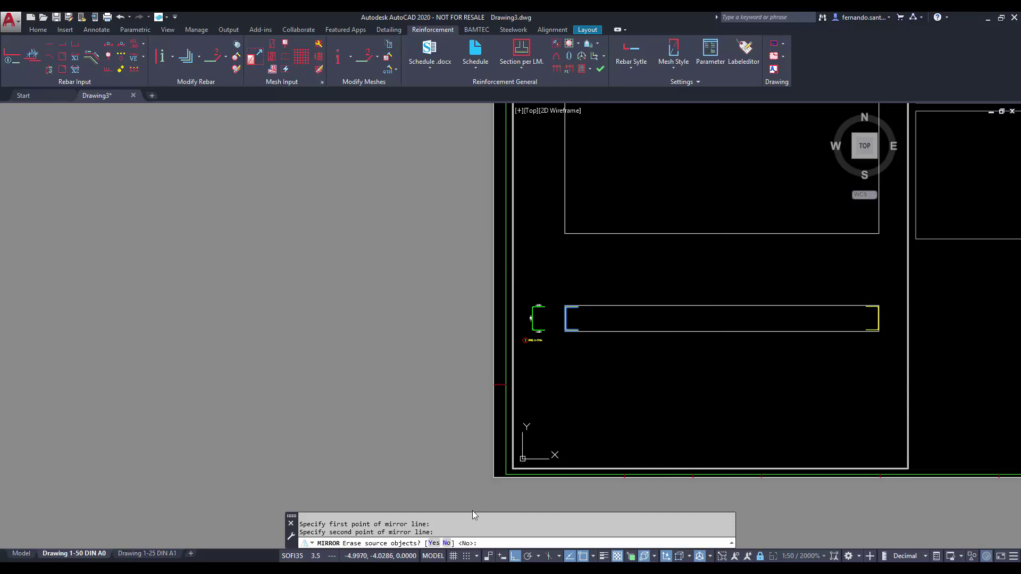
{"action": "left_click", "coordinate": [448, 543]}
{"action": "scroll", "coordinate": [552, 312], "scroll_direction": "up", "scroll_amount": 6}
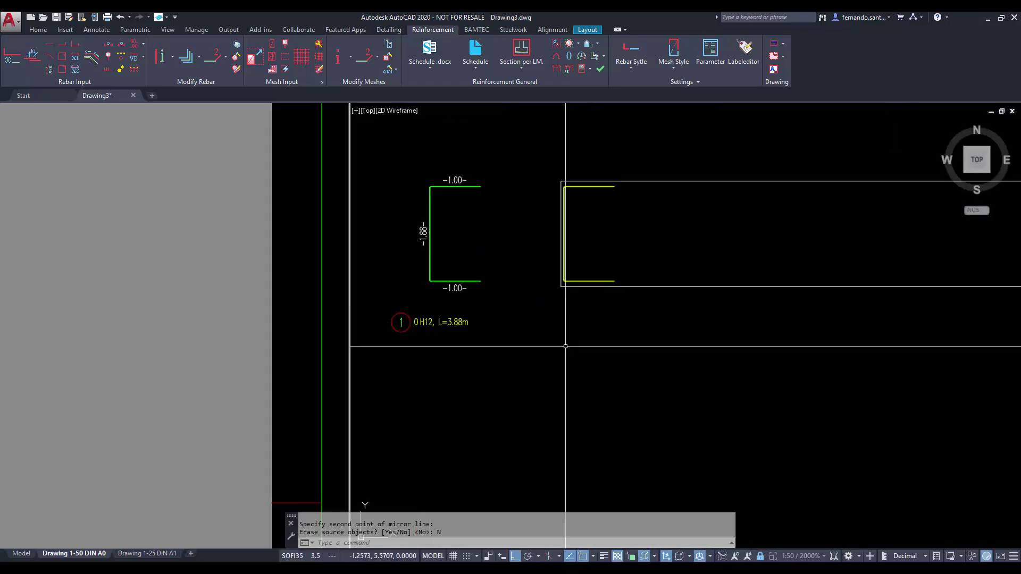
Label the left U-bar with a pointer laying for bar mark 1, 10 bars and spacing 0, with the pointer ending at the bar.
{"action": "left_click", "coordinate": [122, 67]}
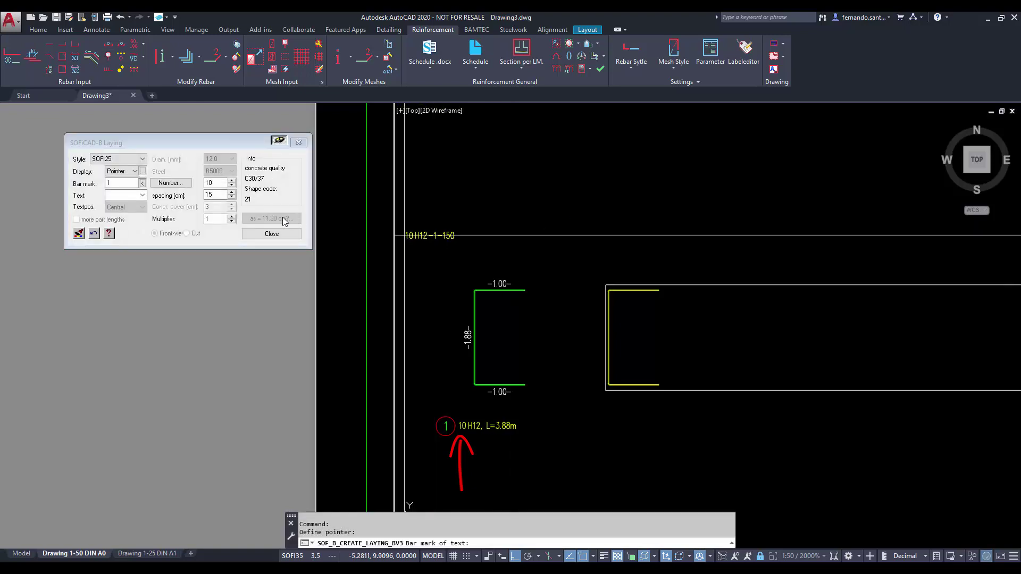
{"action": "left_click_drag", "start_coordinate": [217, 195], "coordinate": [171, 195]}
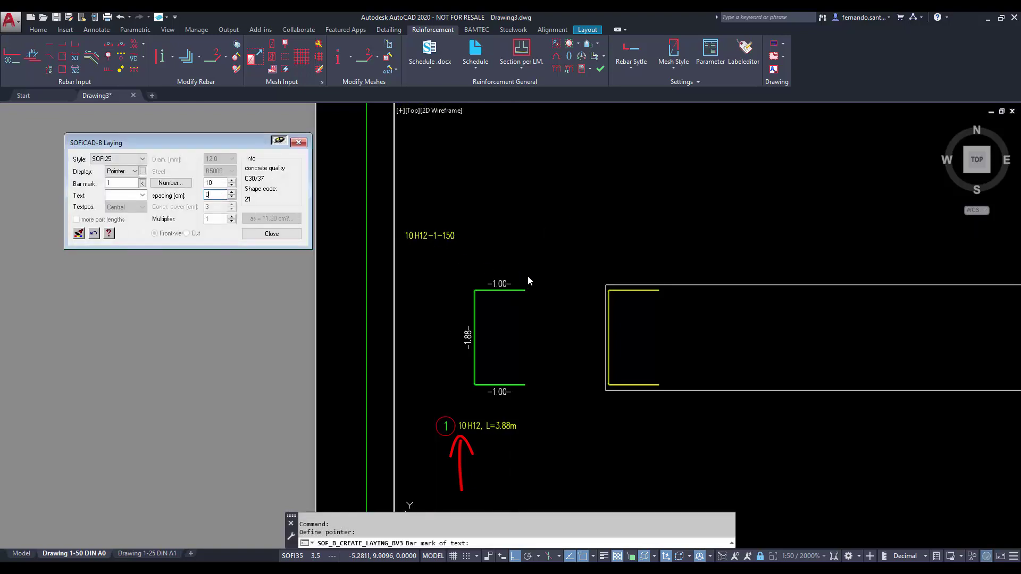
{"action": "key", "text": "Return"}
{"action": "left_click", "coordinate": [569, 277]}
{"action": "left_click", "coordinate": [558, 277]}
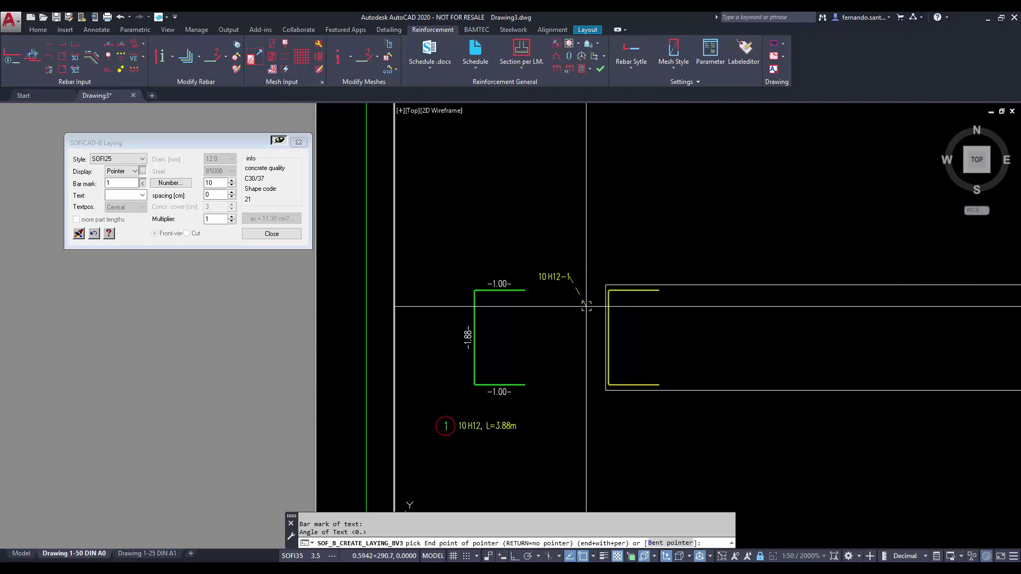
{"action": "left_click", "coordinate": [616, 312]}
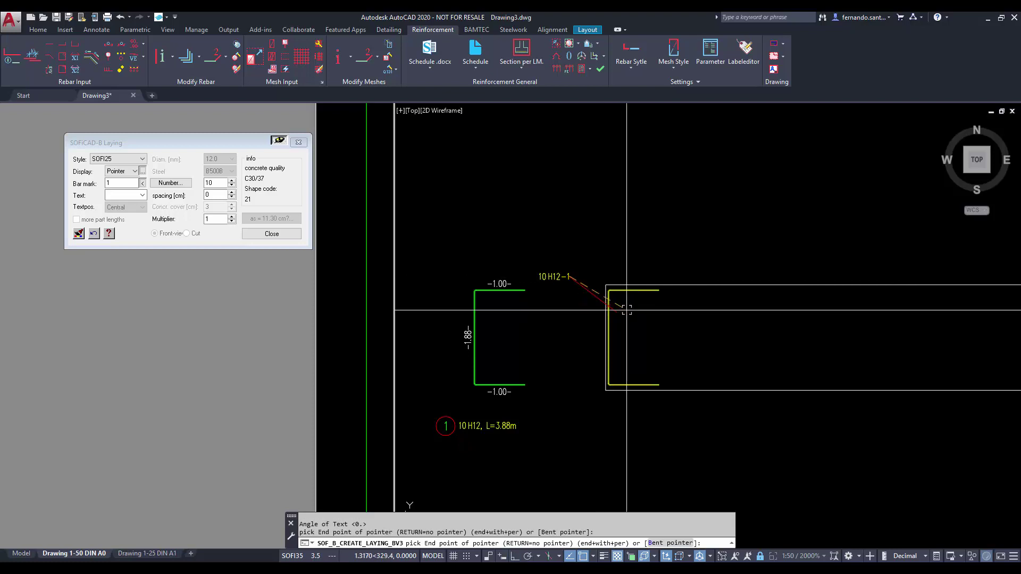
{"action": "key", "text": "Return"}
{"action": "left_click", "coordinate": [577, 307]}
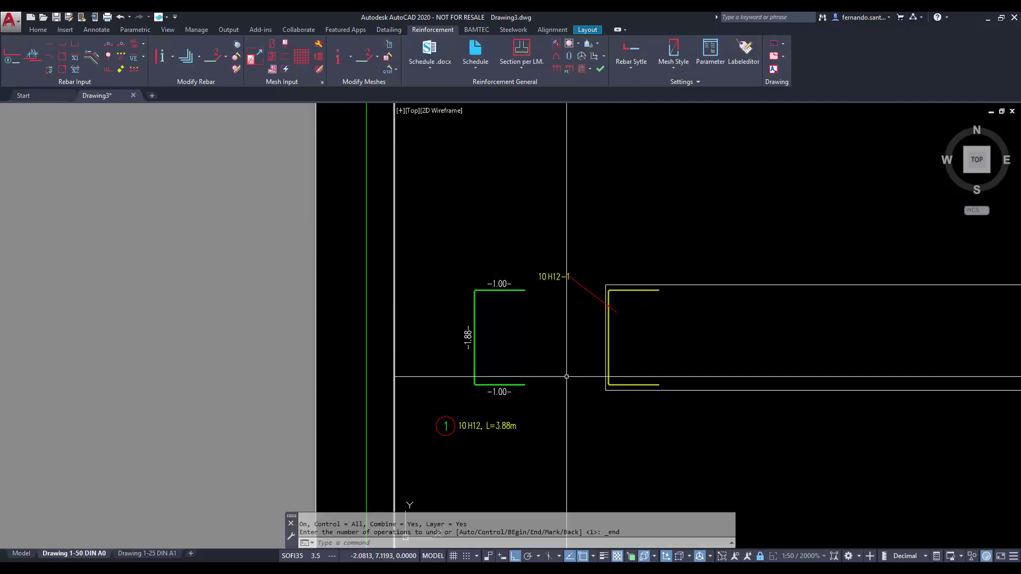
Remove the bar count from the pointer laying of the left U-bar so its label reads H12-1.
{"action": "left_click", "coordinate": [554, 277]}
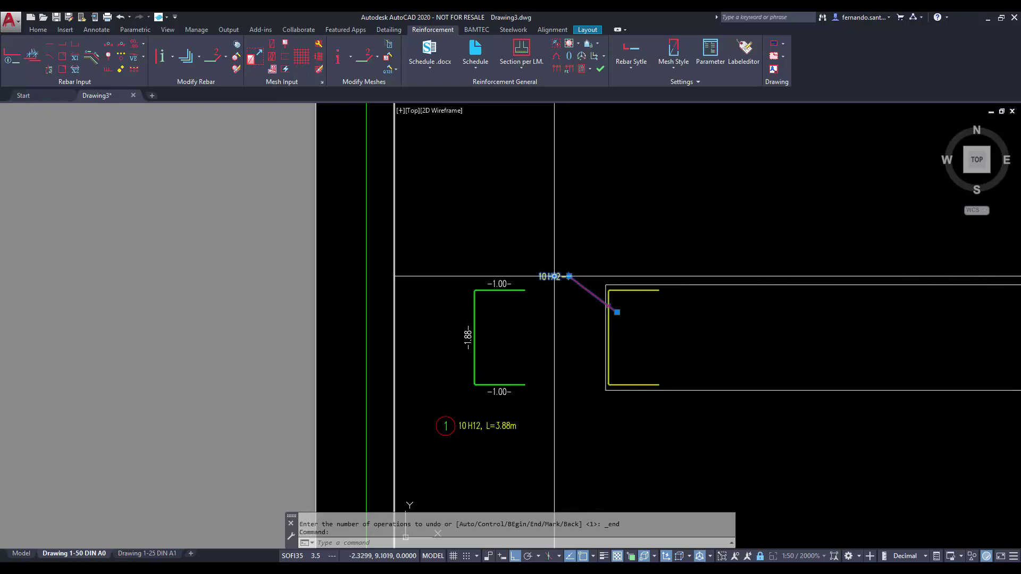
{"action": "double_click", "coordinate": [554, 276]}
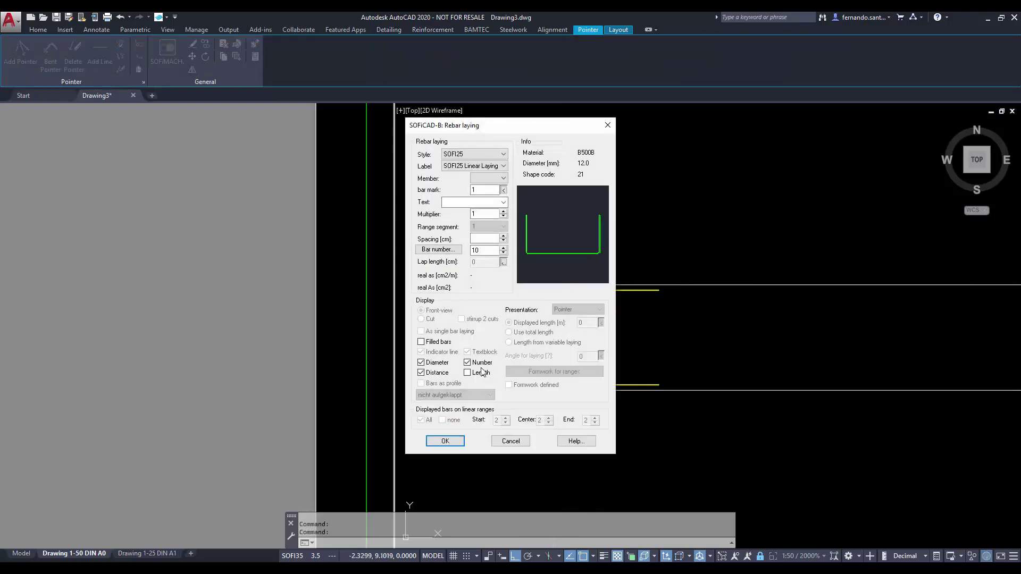
{"action": "left_click", "coordinate": [445, 442]}
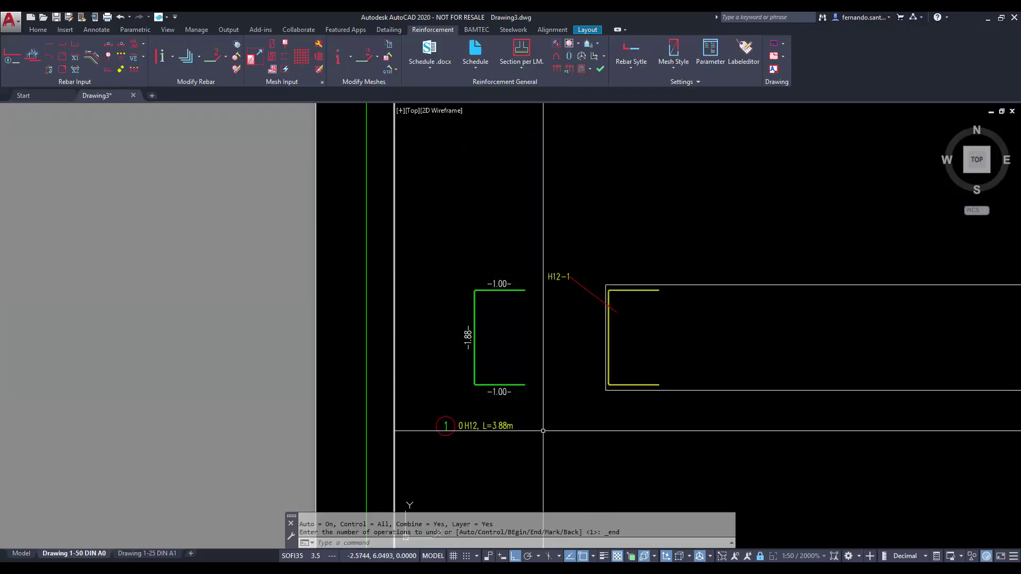
{"action": "scroll", "coordinate": [647, 440], "scroll_direction": "up", "scroll_amount": 2}
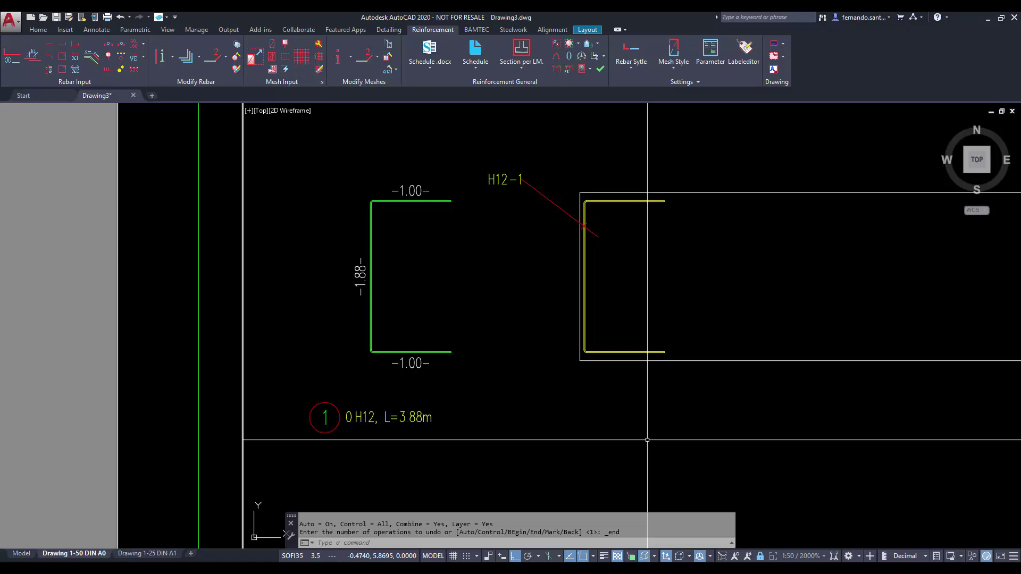
Lay bar mark 1 along the plan rectangle's lower edge at 20 cm spacing, 5 cm cover, perpendicular to the formwork with symmetric offset.
{"action": "scroll", "coordinate": [647, 440], "scroll_direction": "down", "scroll_amount": 2}
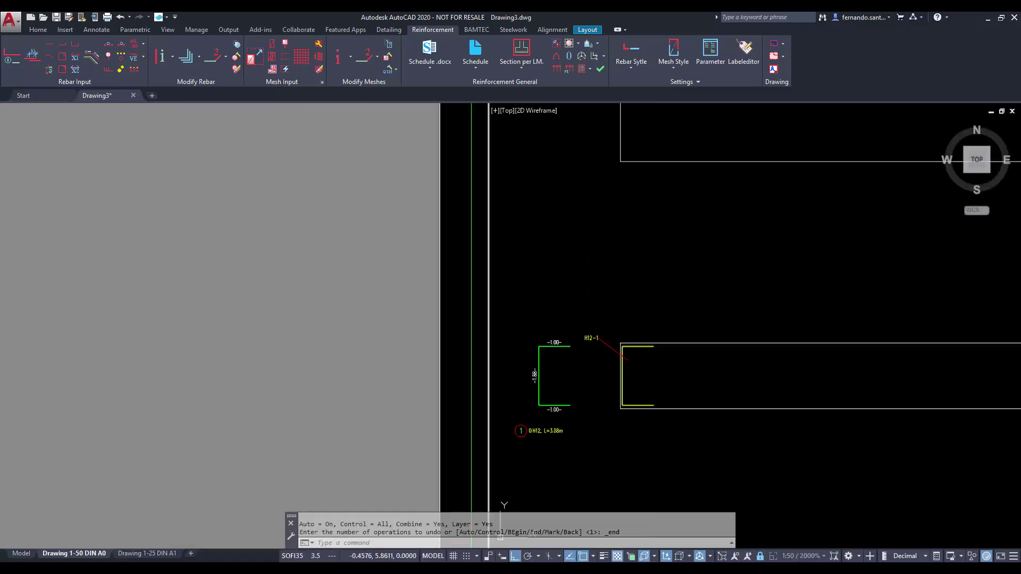
{"action": "key", "text": "Escape"}
{"action": "middle_click_drag", "start_coordinate": [720, 249], "coordinate": [533, 476]}
{"action": "scroll", "coordinate": [534, 476], "scroll_direction": "down", "scroll_amount": 2}
{"action": "middle_click_drag", "start_coordinate": [560, 349], "coordinate": [505, 354]}
{"action": "double_click", "coordinate": [505, 354]}
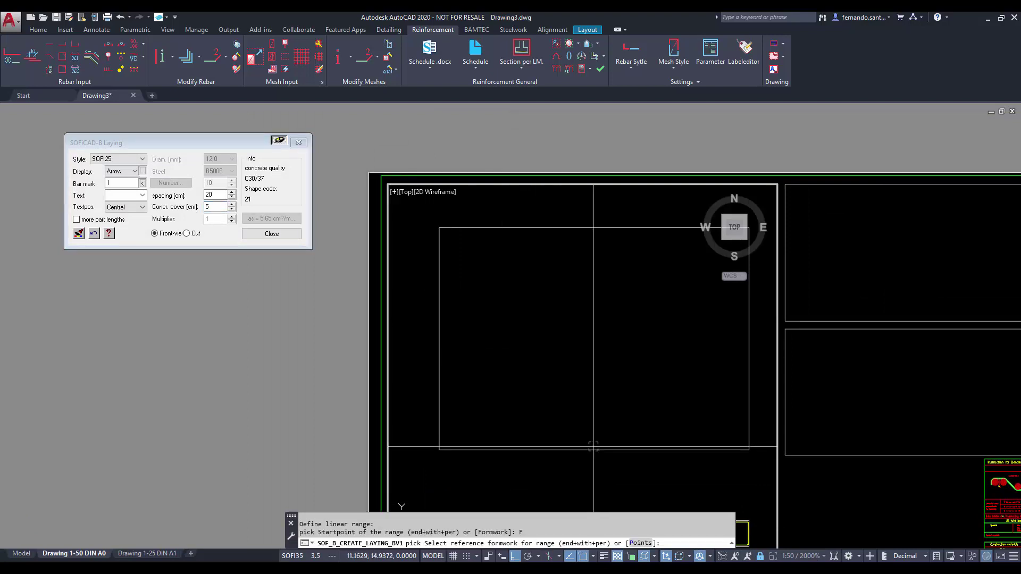
{"action": "left_click", "coordinate": [624, 544]}
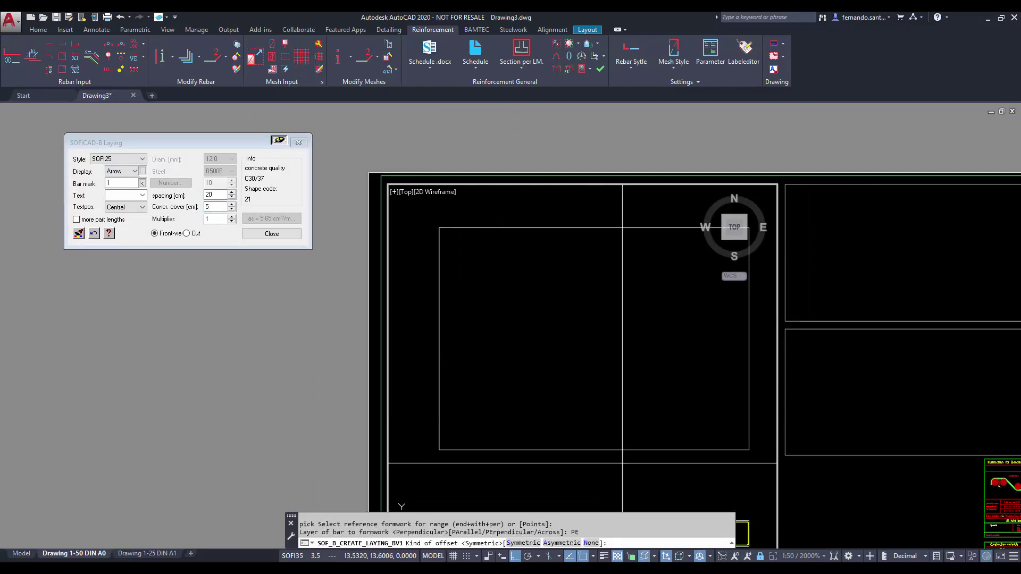
{"action": "left_click", "coordinate": [523, 542]}
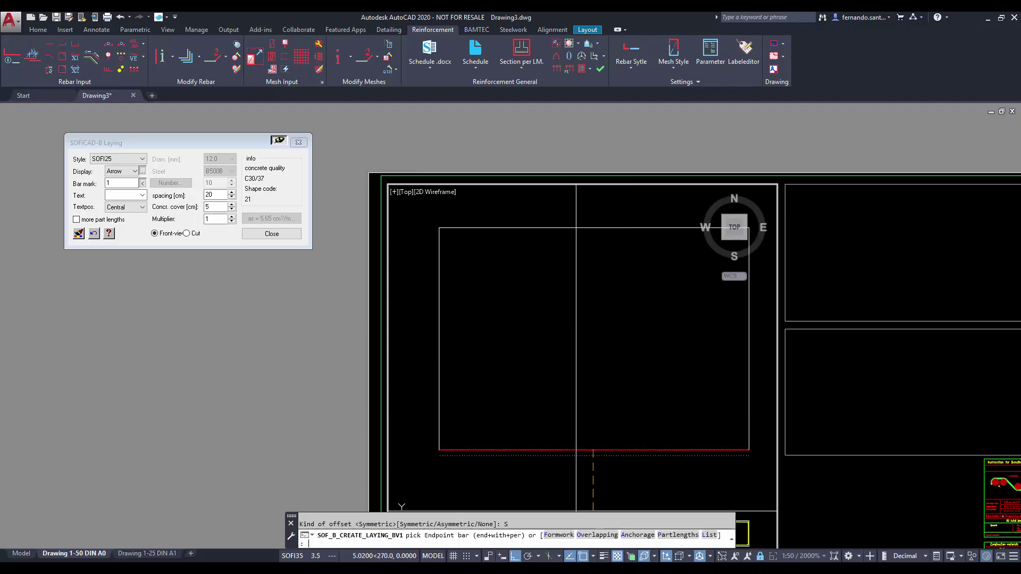
{"action": "left_click", "coordinate": [593, 422]}
{"action": "middle_click_drag", "start_coordinate": [593, 431], "coordinate": [593, 390]}
{"action": "left_click", "coordinate": [593, 432]}
Limit the linear laying's displayed bars to two each at the start, centre and end of the range.
{"action": "left_click", "coordinate": [593, 432]}
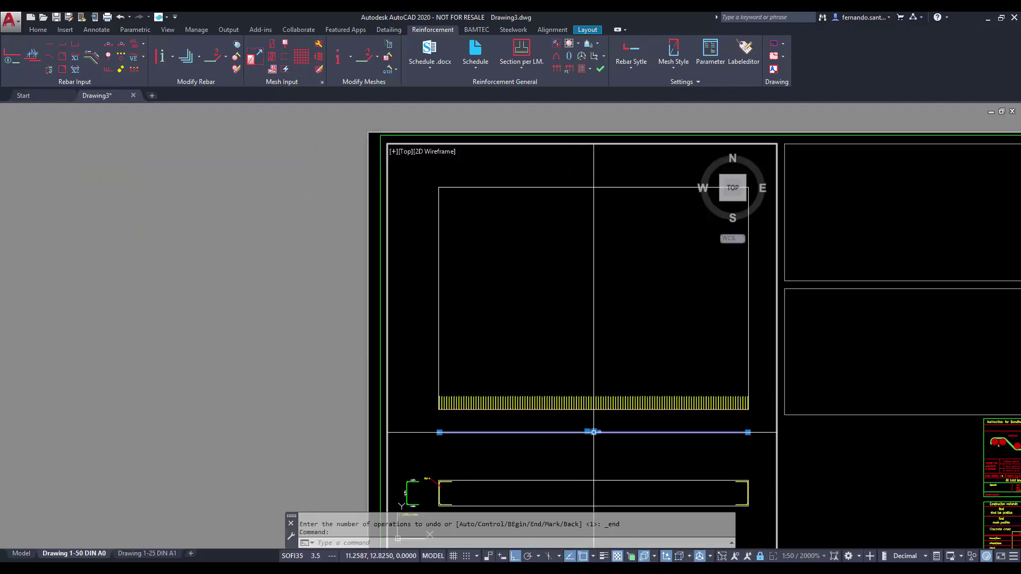
{"action": "double_click", "coordinate": [593, 432]}
{"action": "left_click", "coordinate": [445, 441]}
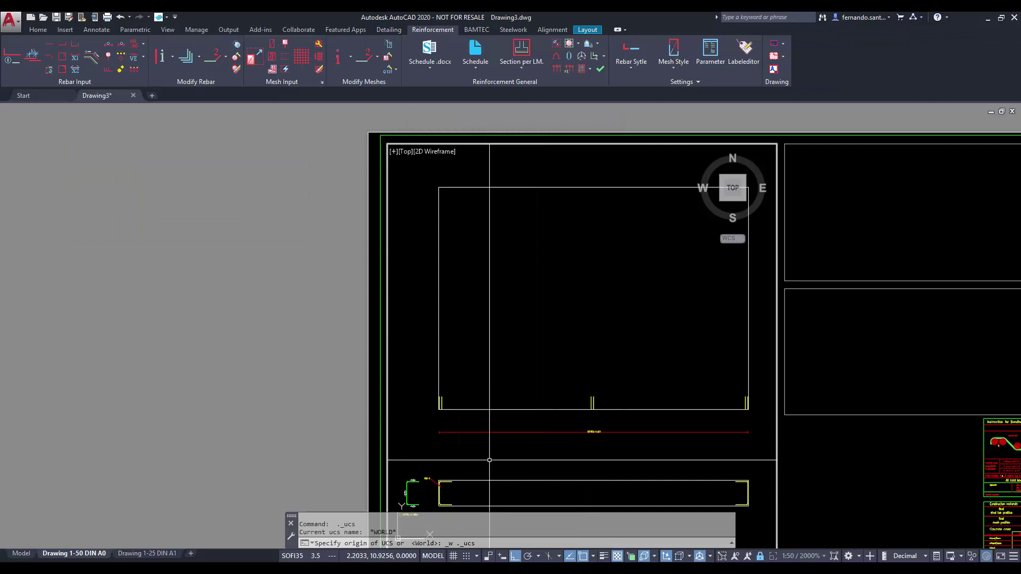
{"action": "scroll", "coordinate": [558, 468], "scroll_direction": "up", "scroll_amount": 3}
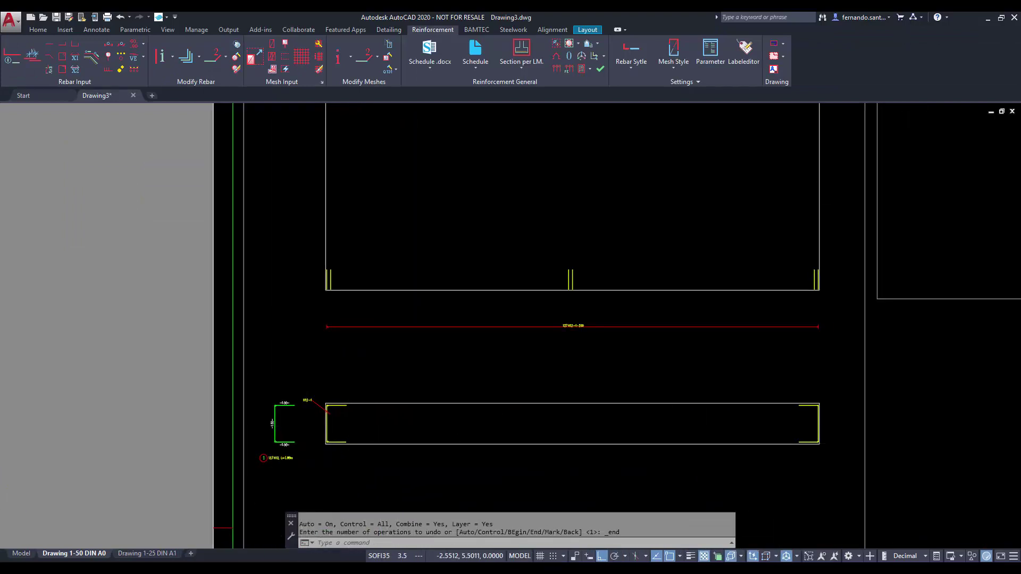
{"action": "scroll", "coordinate": [302, 471], "scroll_direction": "up", "scroll_amount": 4}
{"action": "scroll", "coordinate": [437, 414], "scroll_direction": "down", "scroll_amount": 1}
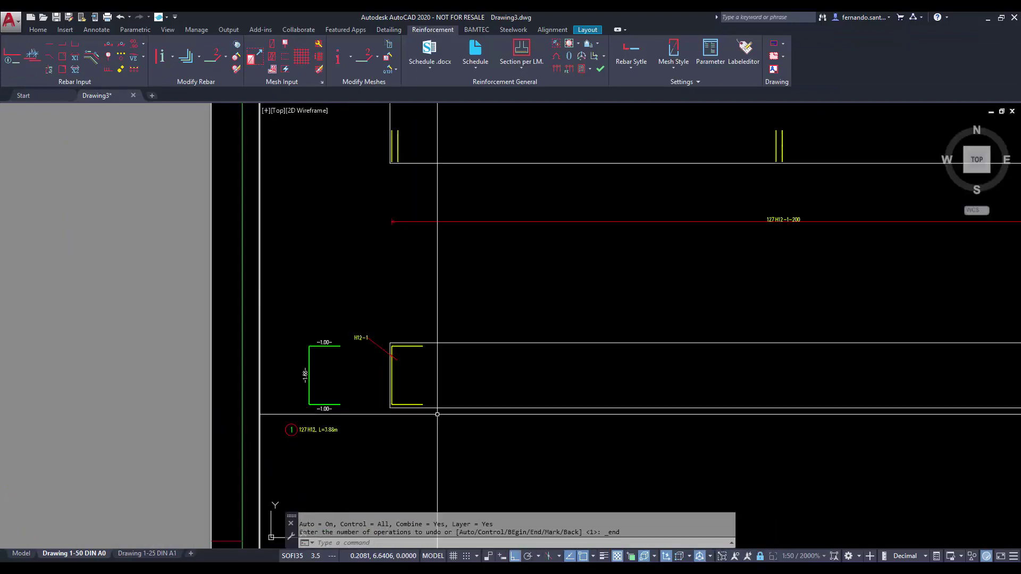
Delete the linear laying of bar mark 1 along the plan rectangle's lower edge, including its bars and label.
{"action": "middle_click_drag", "start_coordinate": [513, 296], "coordinate": [336, 428]}
{"action": "scroll", "coordinate": [336, 428], "scroll_direction": "down", "scroll_amount": 1}
{"action": "left_click", "coordinate": [521, 366]}
{"action": "left_click", "coordinate": [501, 397]}
{"action": "key", "text": "Delete"}
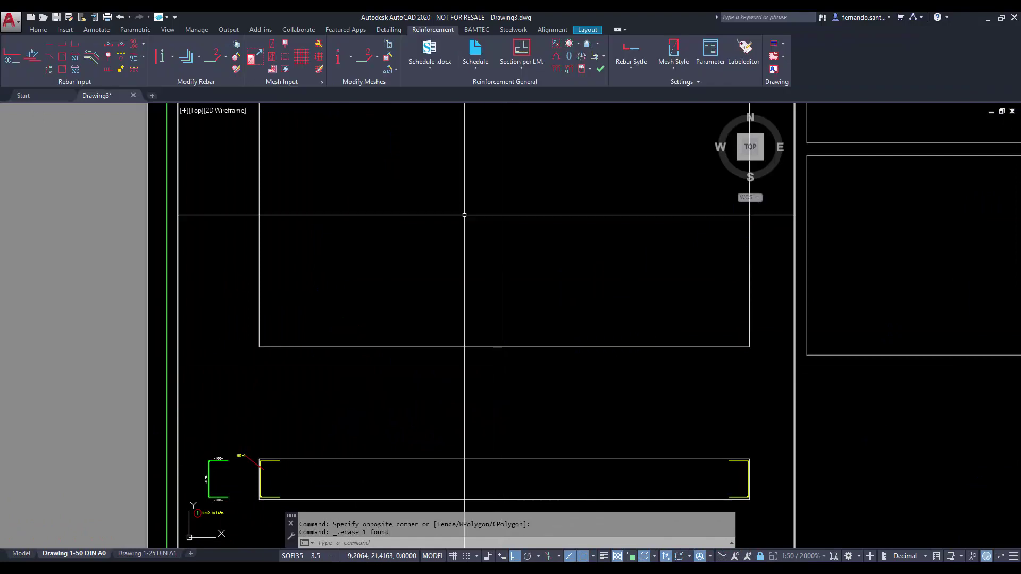
Lay bar mark 1 around the whole plan rectangle as a polyline laying at 20 cm spacing, 5 cm inward cover and an outside indicator line.
{"action": "scroll", "coordinate": [451, 262], "scroll_direction": "down", "scroll_amount": 3}
{"action": "left_click", "coordinate": [98, 61]}
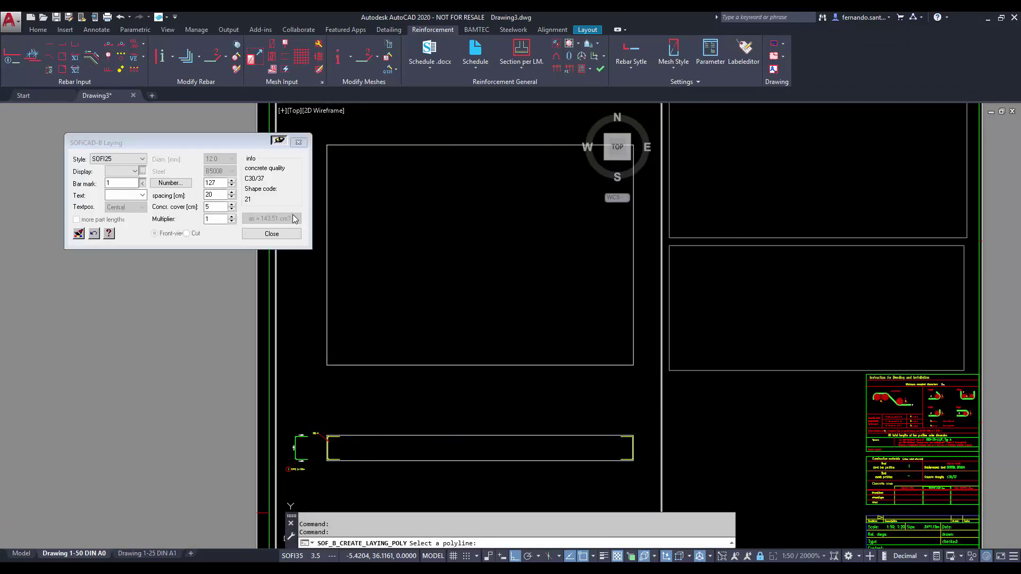
{"action": "left_click", "coordinate": [387, 365]}
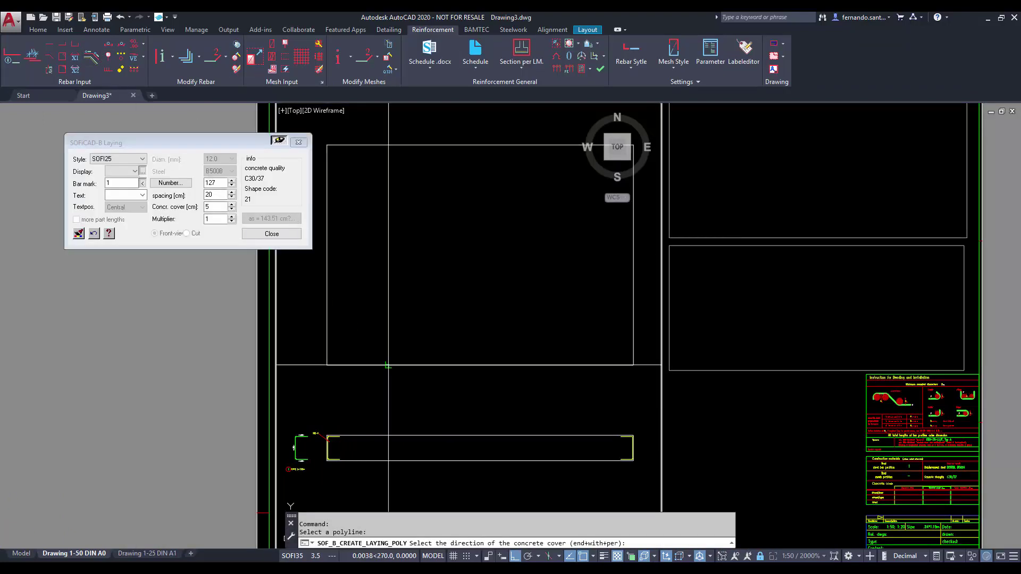
{"action": "left_click", "coordinate": [388, 353]}
{"action": "left_click", "coordinate": [385, 386]}
{"action": "middle_click_drag", "start_coordinate": [335, 161], "coordinate": [371, 203]}
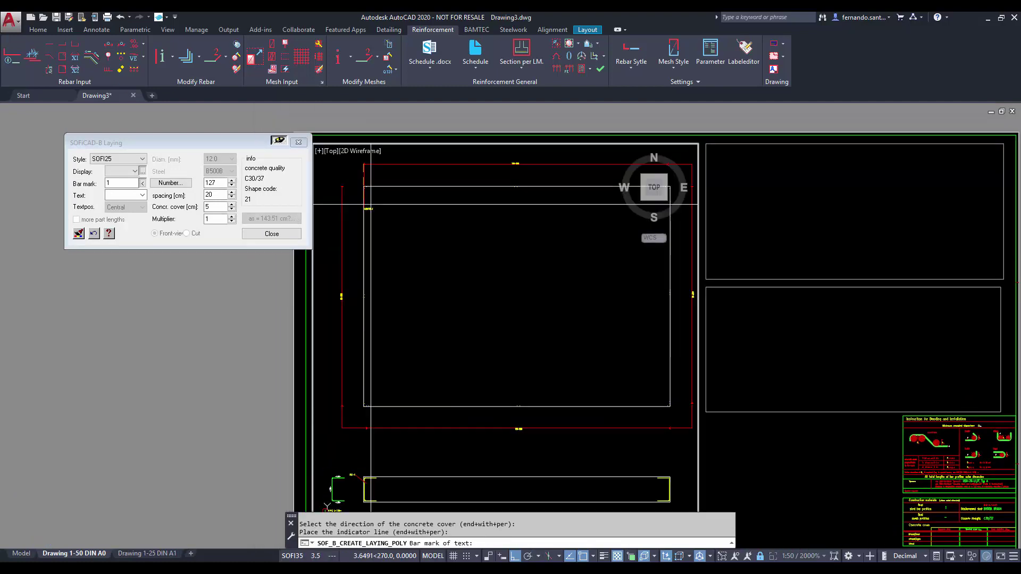
{"action": "left_click", "coordinate": [347, 164]}
{"action": "key", "text": "Return"}
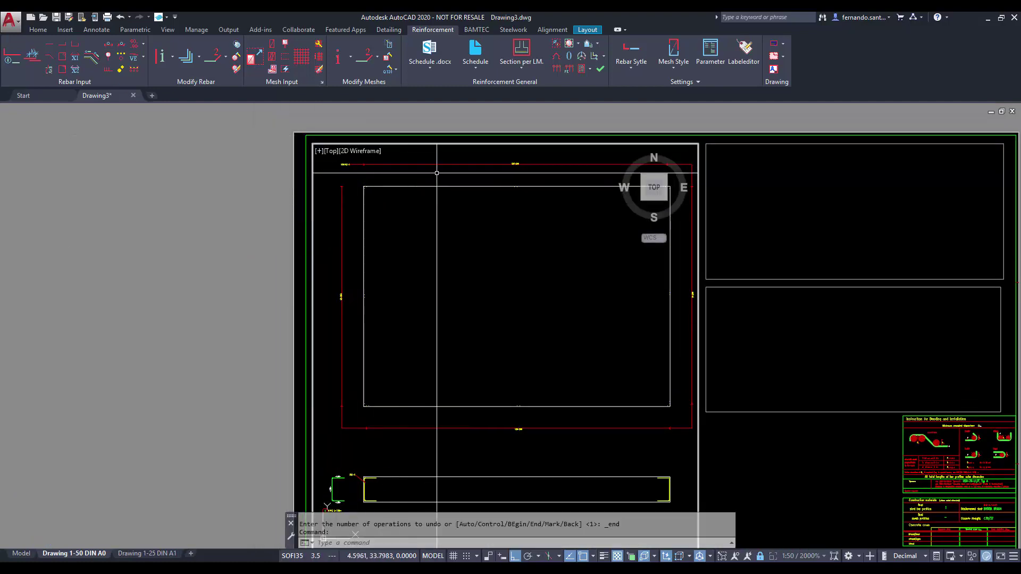
Limit the perimeter laying's displayed bars to two each at the start, centre and end of every range.
{"action": "double_click", "coordinate": [356, 166]}
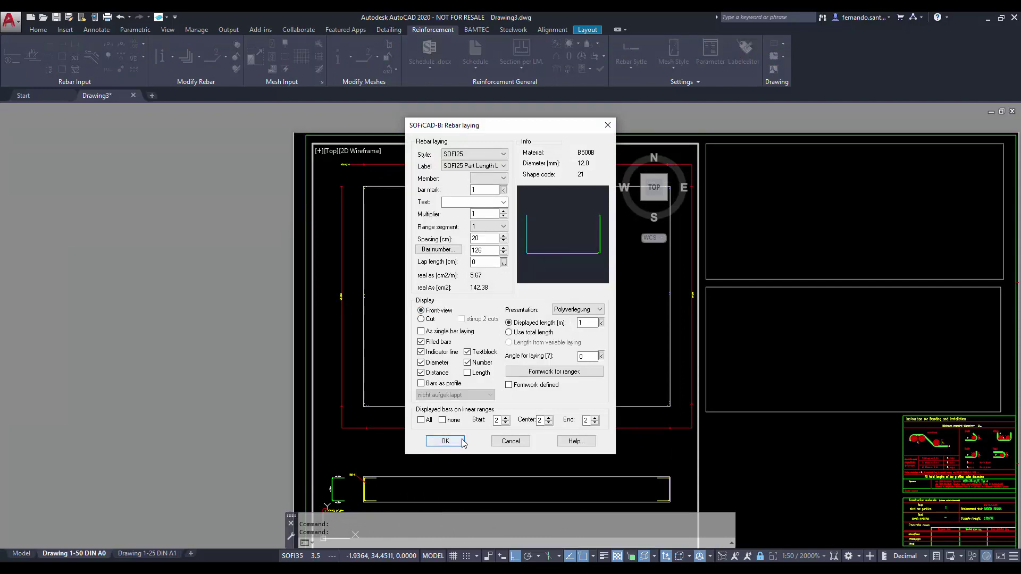
{"action": "left_click", "coordinate": [445, 441]}
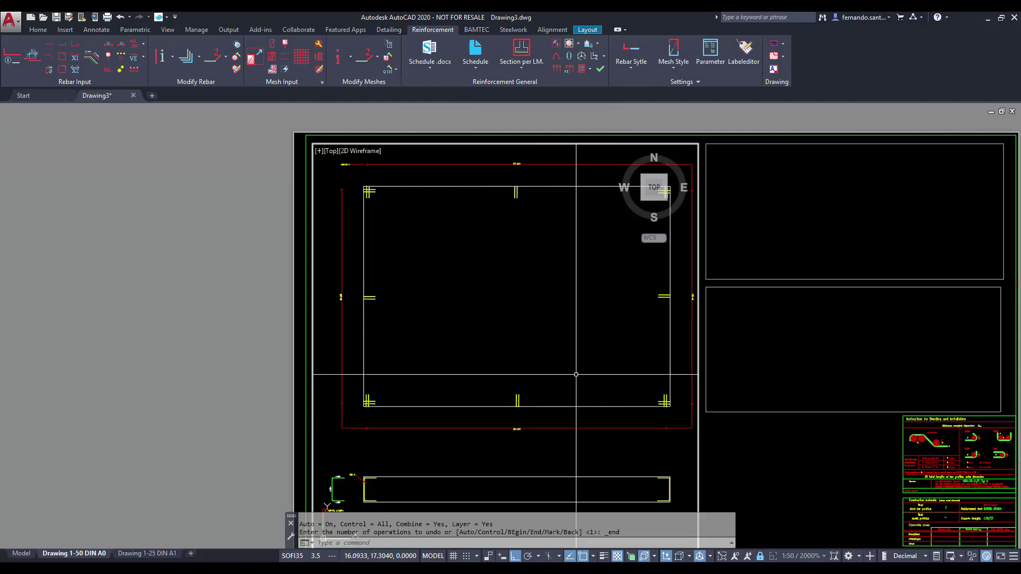
{"action": "scroll", "coordinate": [325, 518], "scroll_direction": "up", "scroll_amount": 6}
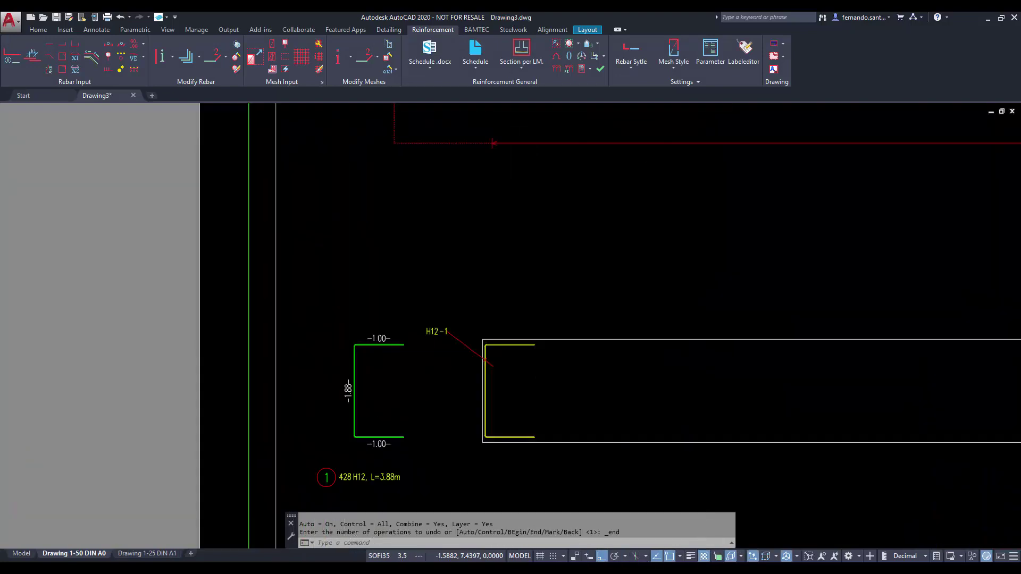
{"action": "scroll", "coordinate": [472, 414], "scroll_direction": "down", "scroll_amount": 2}
{"action": "middle_click_drag", "start_coordinate": [740, 276], "coordinate": [414, 434]}
{"action": "scroll", "coordinate": [414, 434], "scroll_direction": "down", "scroll_amount": 4}
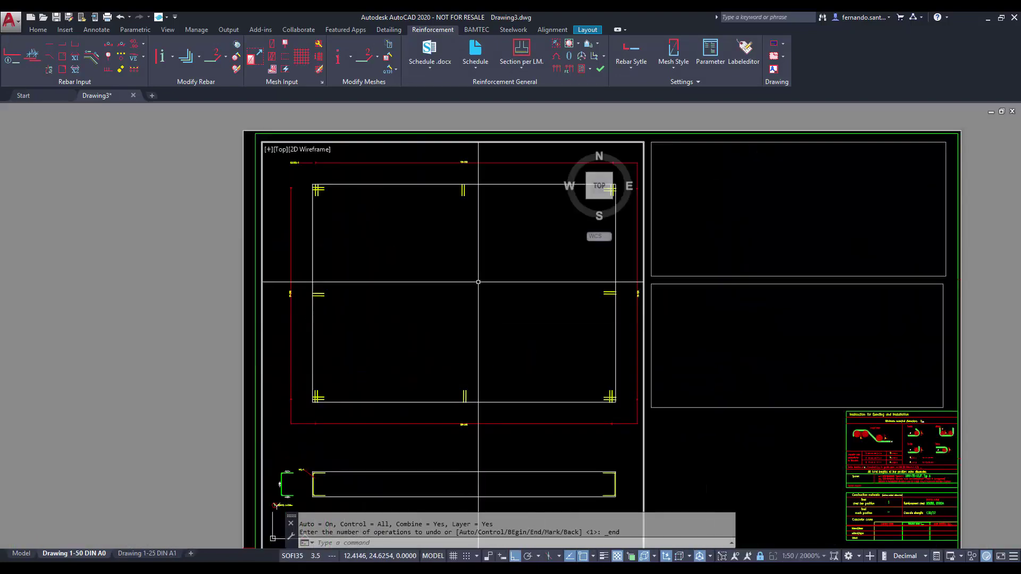
Create an automatic bar laying over the rectangular plan area in the upper layer with 20 mm bars at 20 cm spacing.
{"action": "middle_click_drag", "start_coordinate": [479, 283], "coordinate": [418, 321]}
{"action": "left_click", "coordinate": [557, 69]}
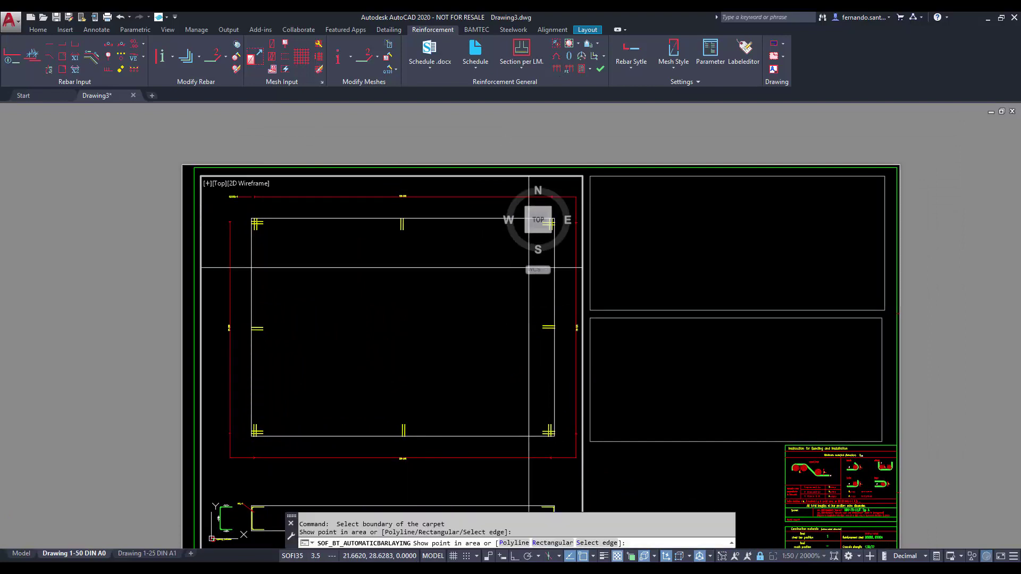
{"action": "left_click", "coordinate": [538, 542]}
{"action": "left_click", "coordinate": [251, 218]}
{"action": "left_click", "coordinate": [553, 435]}
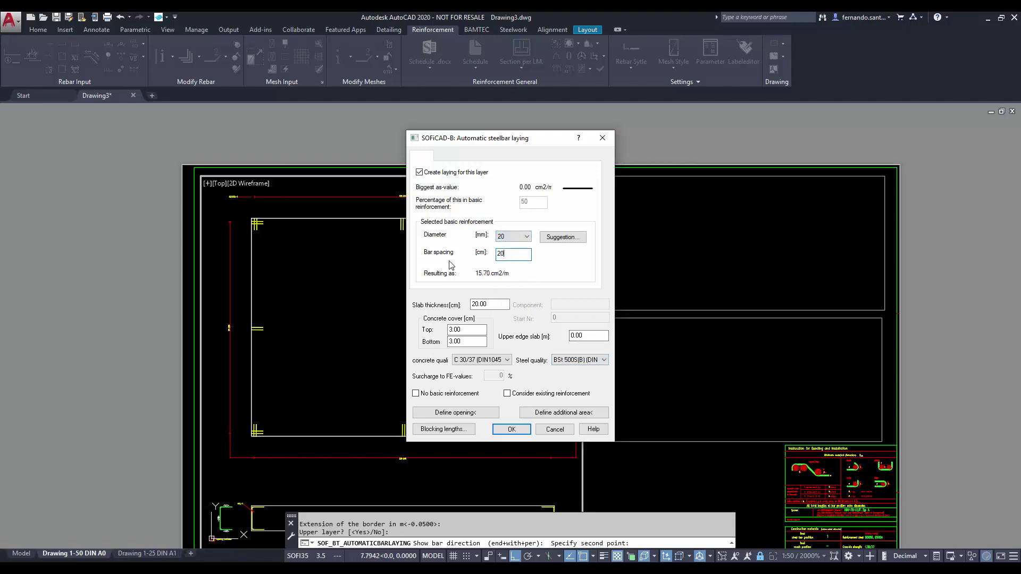
{"action": "left_click", "coordinate": [514, 429]}
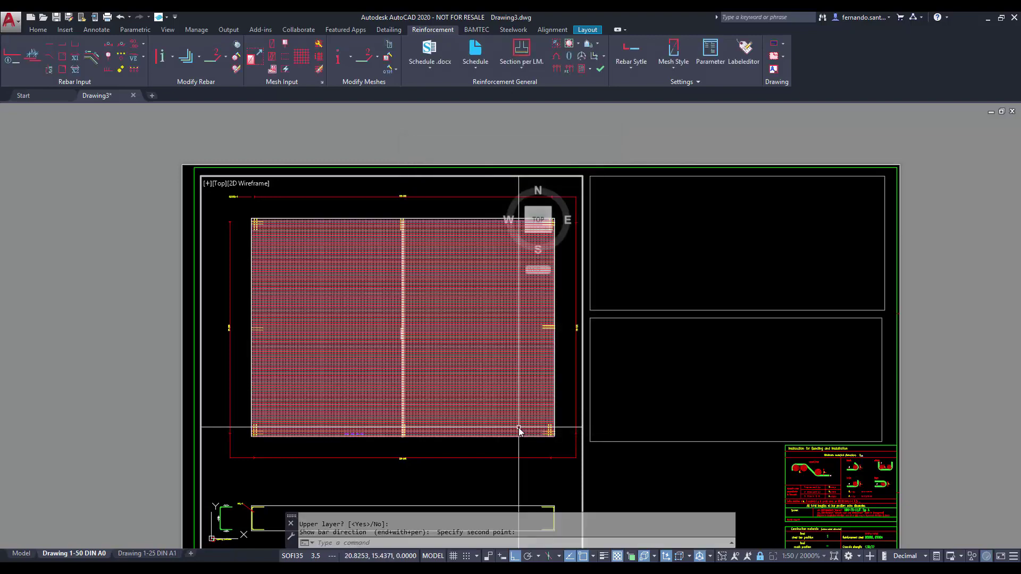
Partition the automatic bar laying at the endpoint on its vertical centre line, using the Center partitioning option.
{"action": "left_click", "coordinate": [476, 311]}
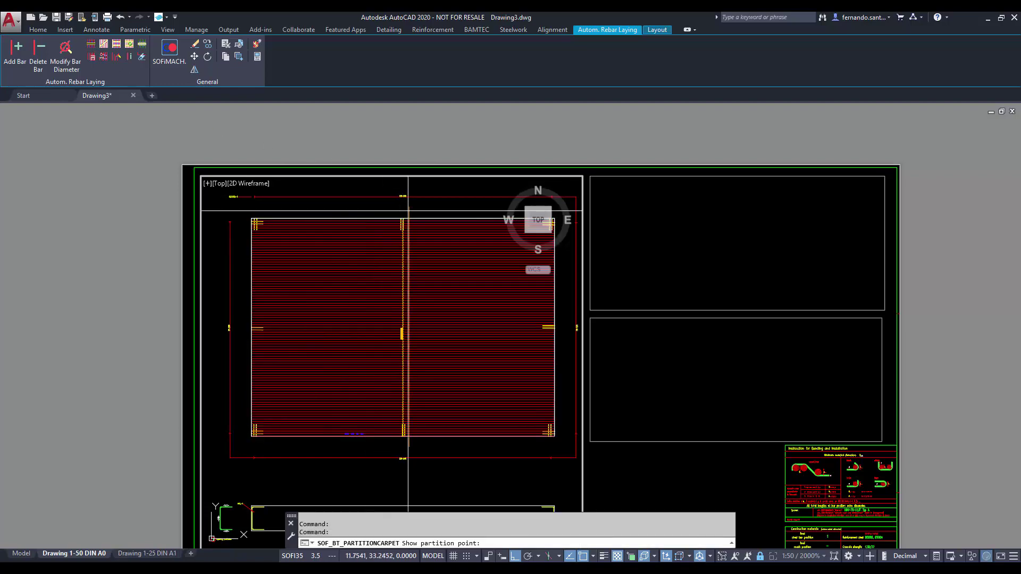
{"action": "right_click", "coordinate": [405, 211], "text": "shift"}
{"action": "left_click", "coordinate": [449, 283]}
{"action": "left_click", "coordinate": [404, 218]}
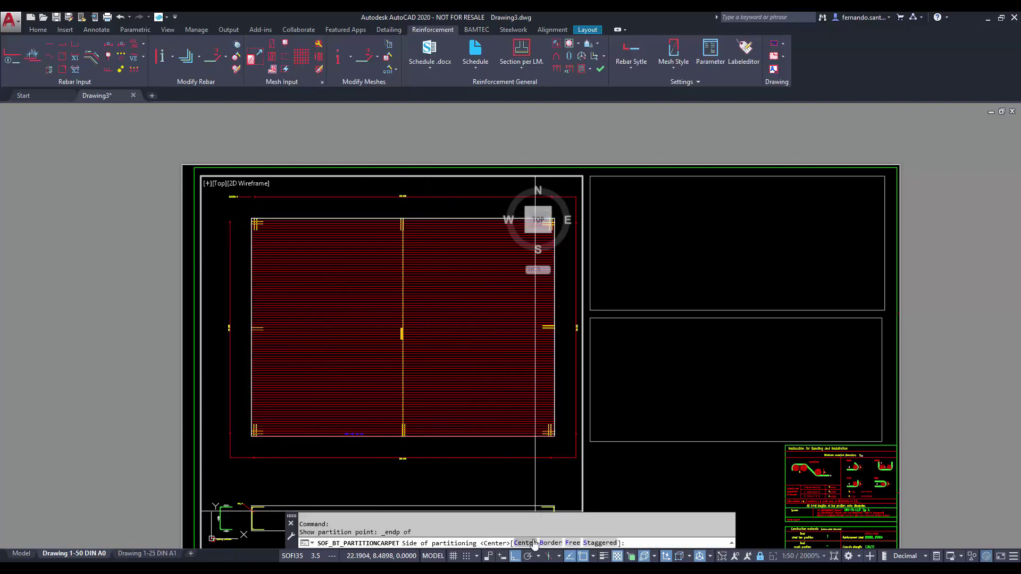
{"action": "left_click", "coordinate": [534, 543]}
{"action": "middle_click_drag", "start_coordinate": [453, 401], "coordinate": [525, 287]}
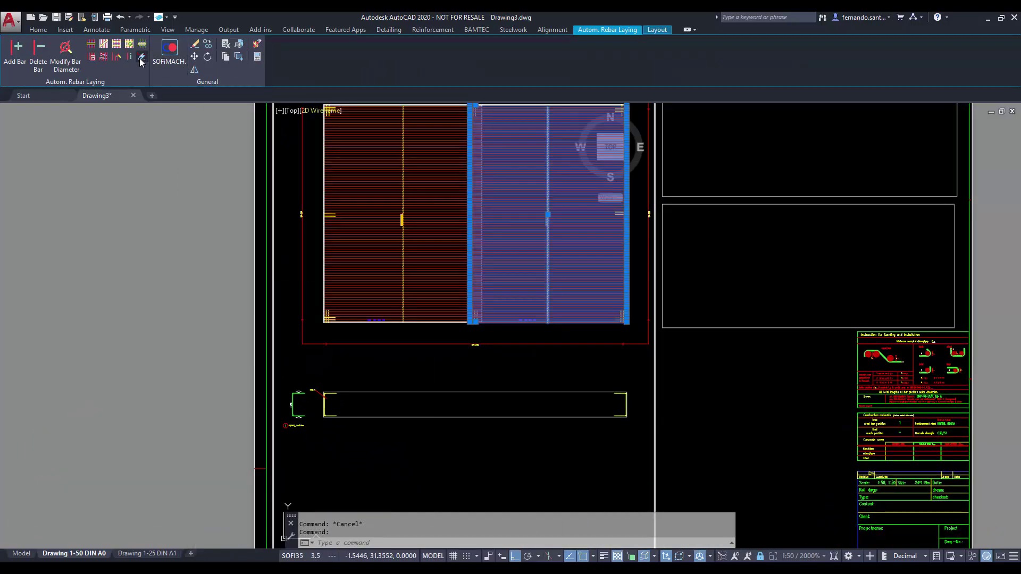
Convert both laying halves into regular rebar layings, placing the straight bar's extract below the section and reusing bar mark 4 for the second half.
{"action": "left_click", "coordinate": [142, 57]}
{"action": "left_click", "coordinate": [343, 460]}
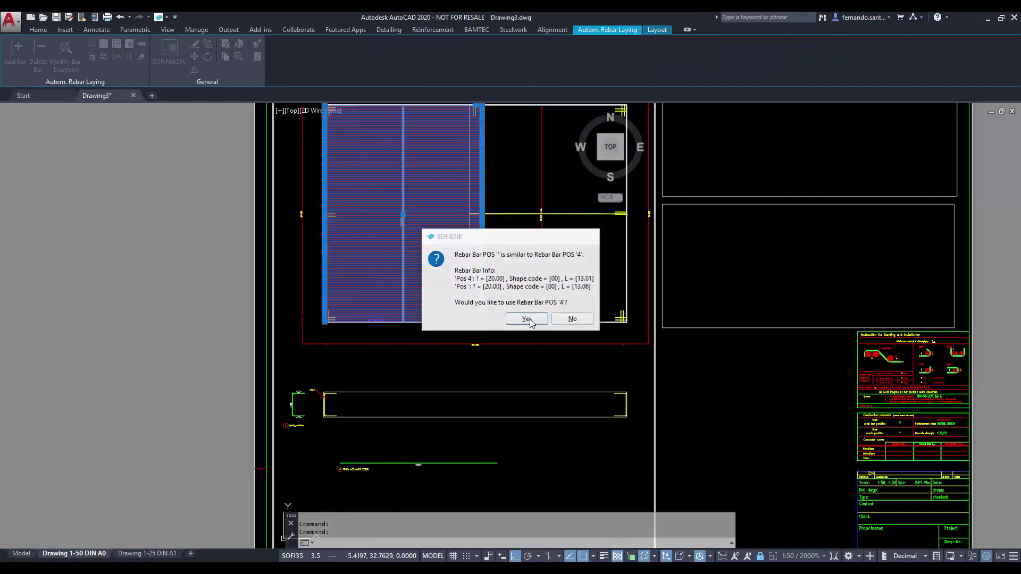
{"action": "left_click", "coordinate": [527, 319]}
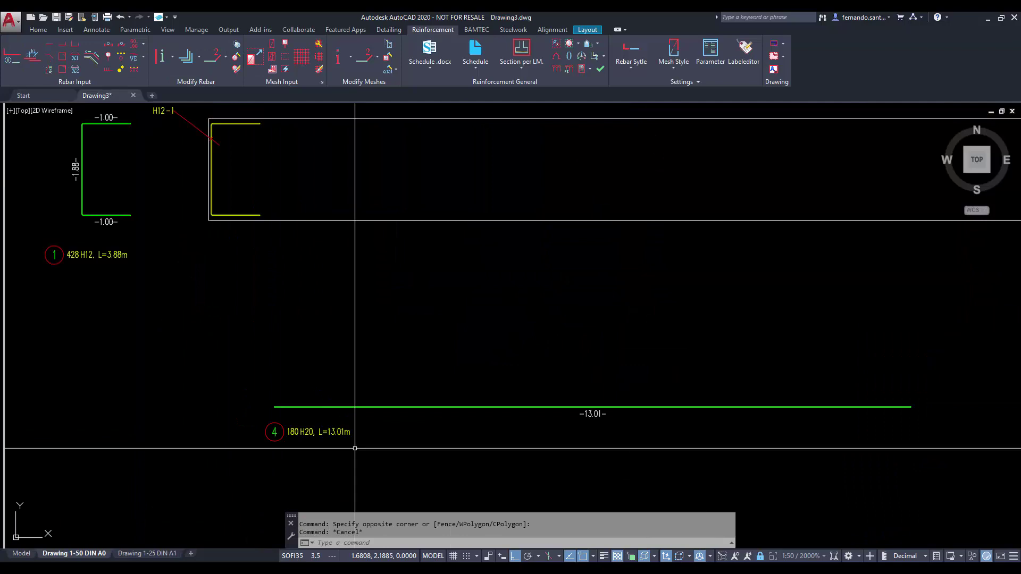
{"action": "scroll", "coordinate": [369, 350], "scroll_direction": "down", "scroll_amount": 2}
{"action": "middle_click_drag", "start_coordinate": [443, 233], "coordinate": [425, 324]}
{"action": "scroll", "coordinate": [426, 324], "scroll_direction": "down", "scroll_amount": 1}
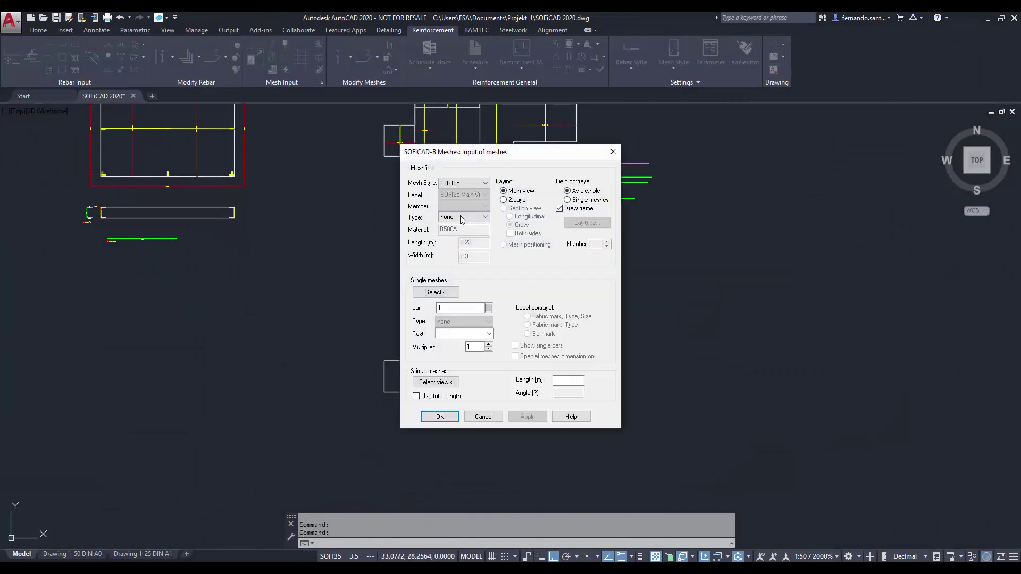
Set up a polygonal mesh laying of type Q636(A) in main view with 6 m length and 2.35 m width.
{"action": "left_click", "coordinate": [461, 216]}
{"action": "left_click", "coordinate": [461, 268]}
{"action": "left_click", "coordinate": [531, 307]}
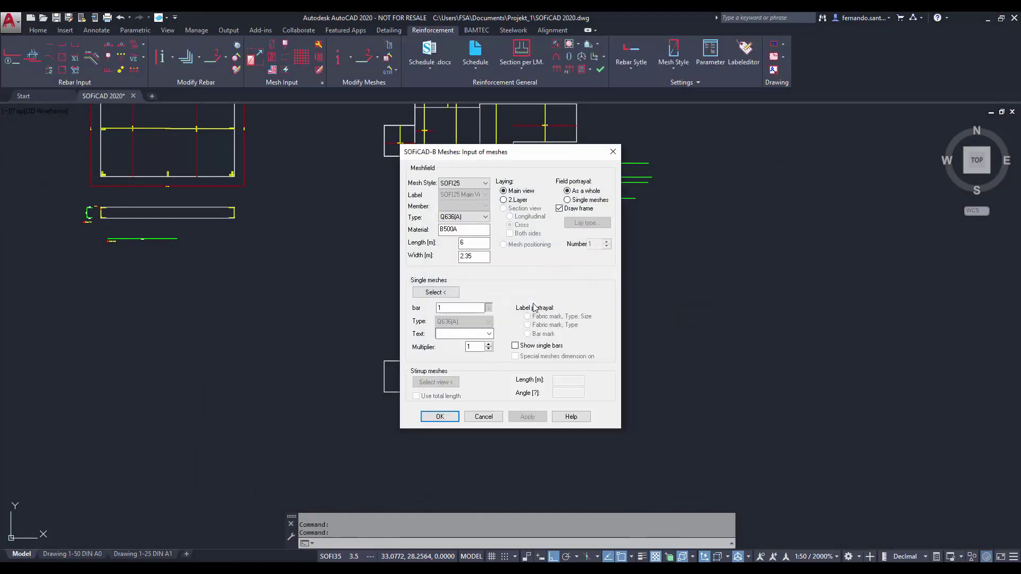
{"action": "left_click", "coordinate": [450, 416]}
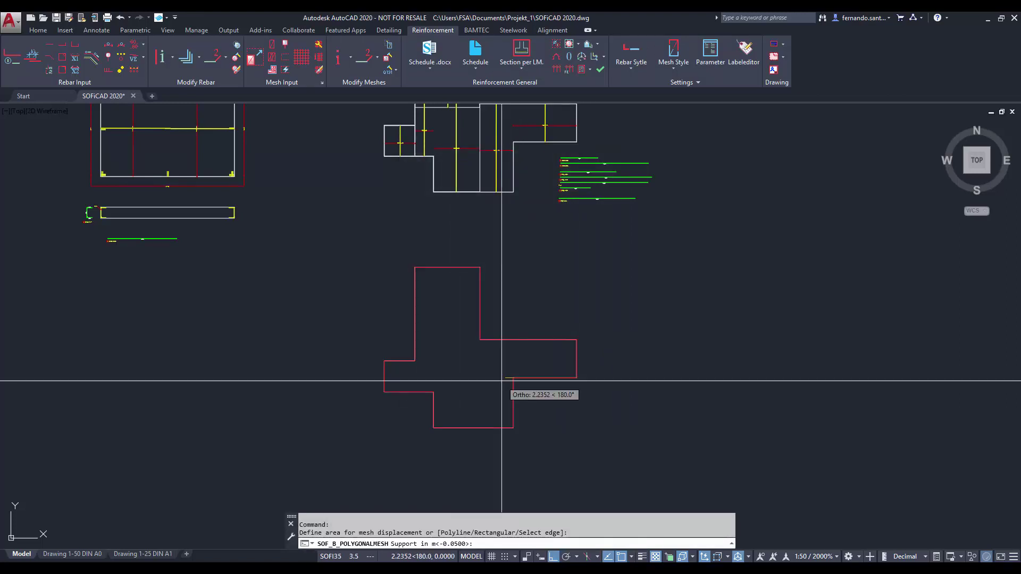
Lay the meshes over the cross-shaped outline without openings, inserting at its lower-left corner with 50 cm laps in X and Y.
{"action": "key", "text": "Return"}
{"action": "key", "text": "Return"}
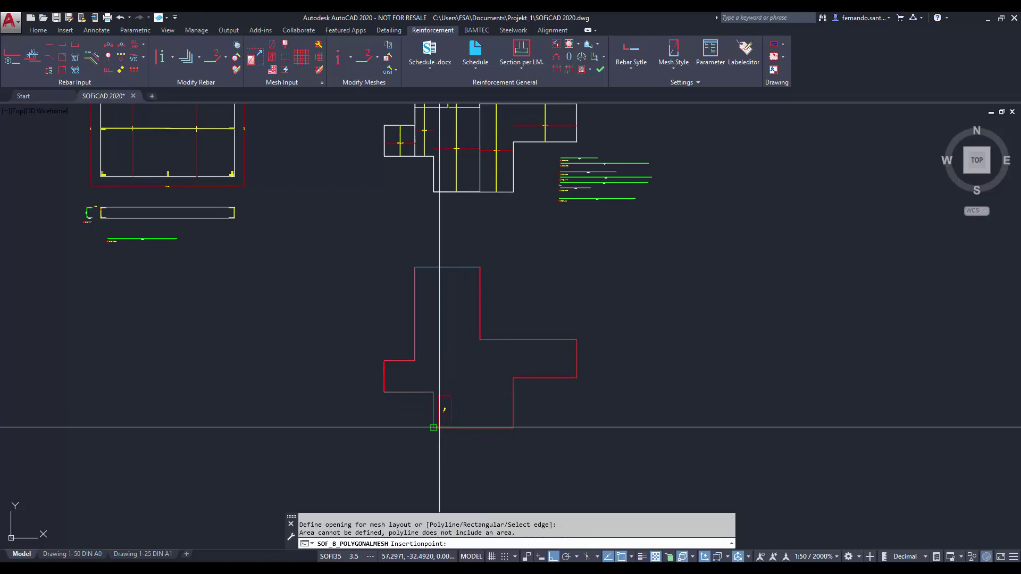
{"action": "key", "text": "Return"}
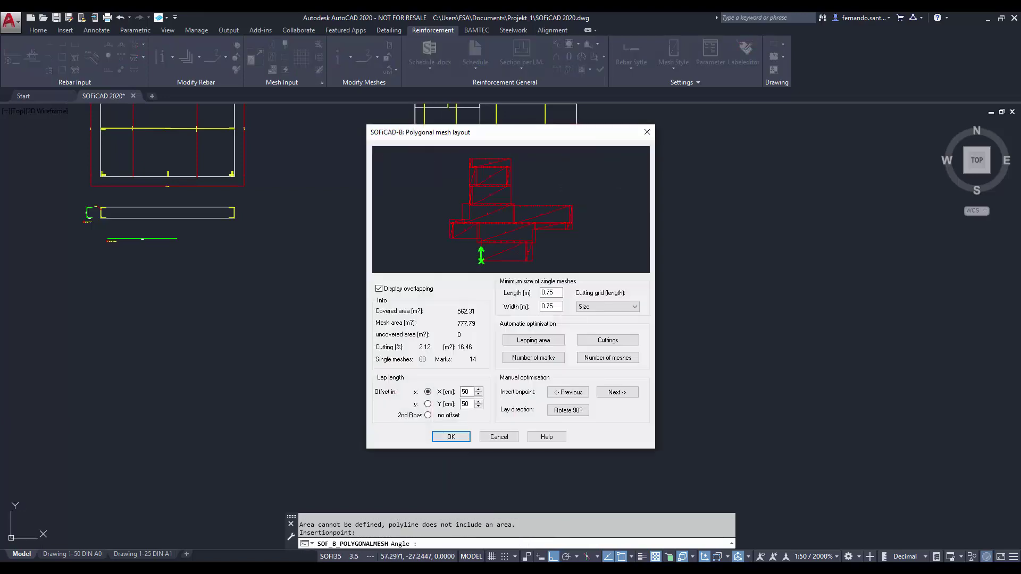
{"action": "left_click", "coordinate": [464, 435]}
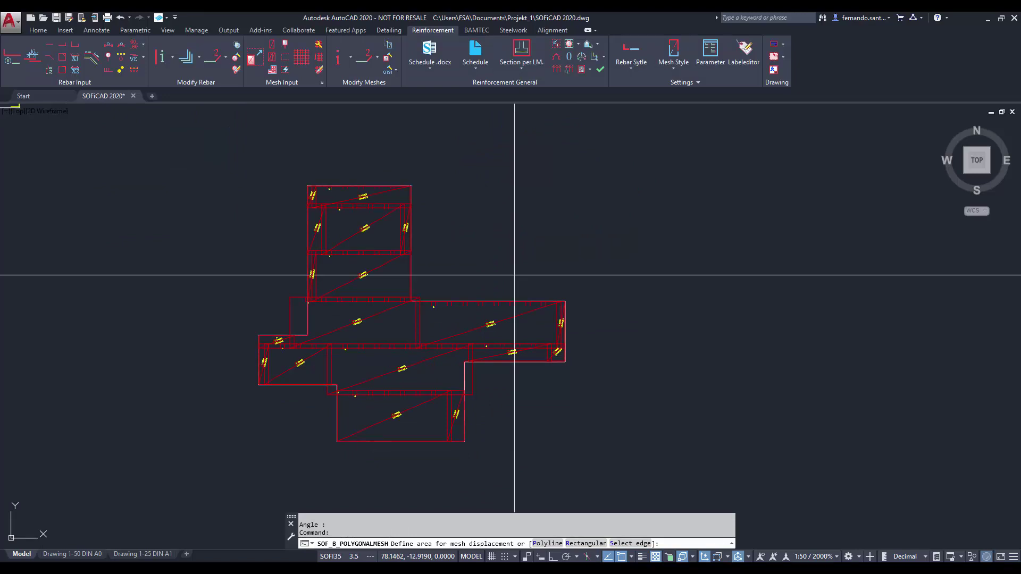
{"action": "scroll", "coordinate": [514, 275], "scroll_direction": "down", "scroll_amount": 3}
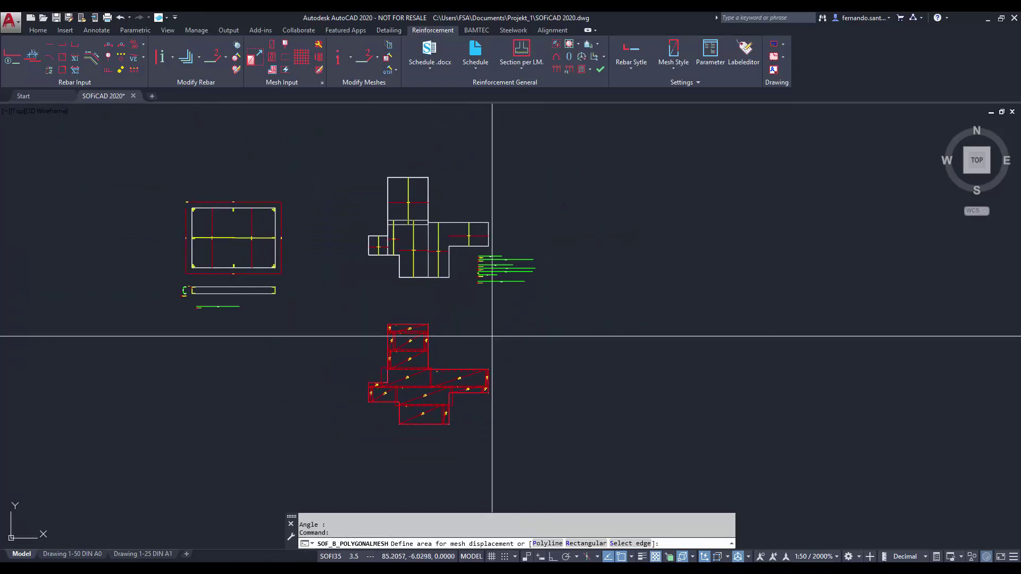
Create the reinforcement schedule as a Word document with additional PDF output and review its bar bending and fabric tables.
{"action": "left_click", "coordinate": [429, 50]}
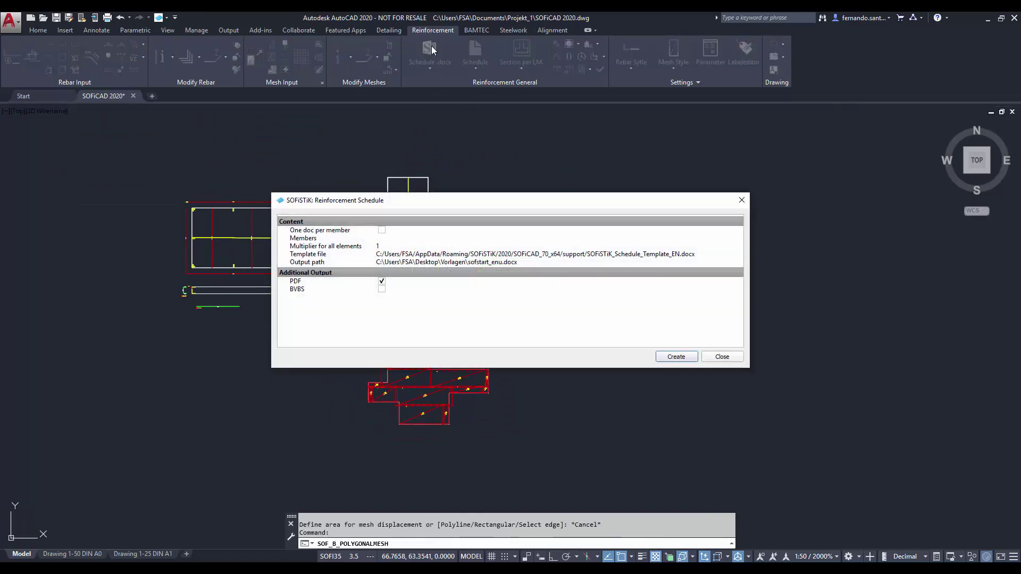
{"action": "left_click", "coordinate": [674, 356]}
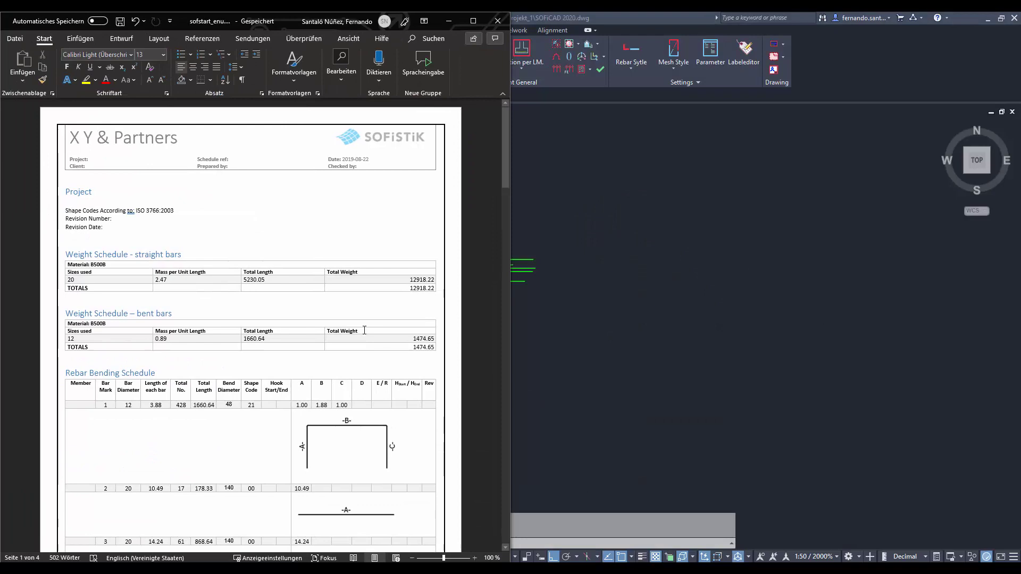
{"action": "scroll", "coordinate": [357, 275], "scroll_direction": "down", "scroll_amount": 15}
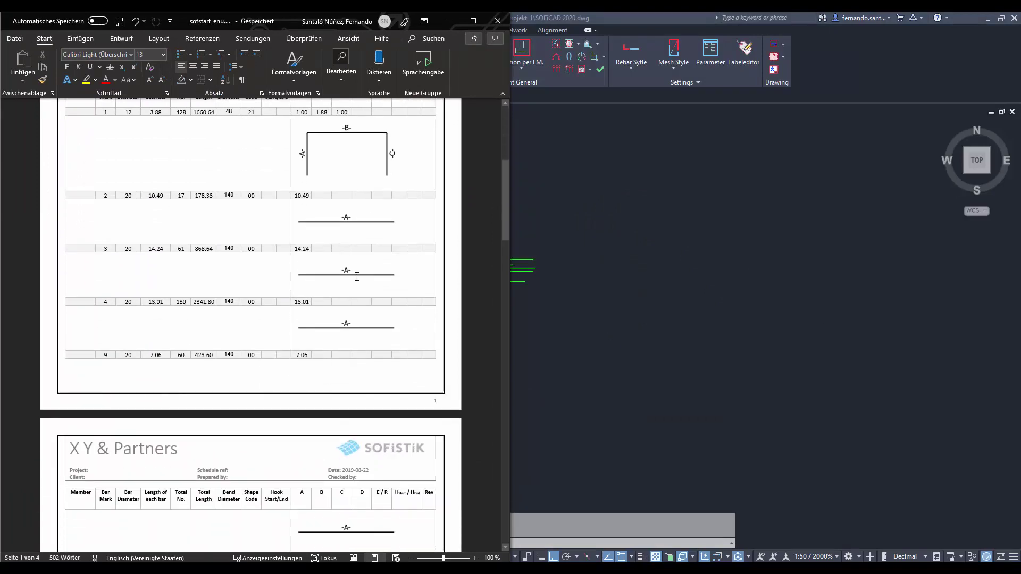
{"action": "scroll", "coordinate": [356, 280], "scroll_direction": "down", "scroll_amount": 20}
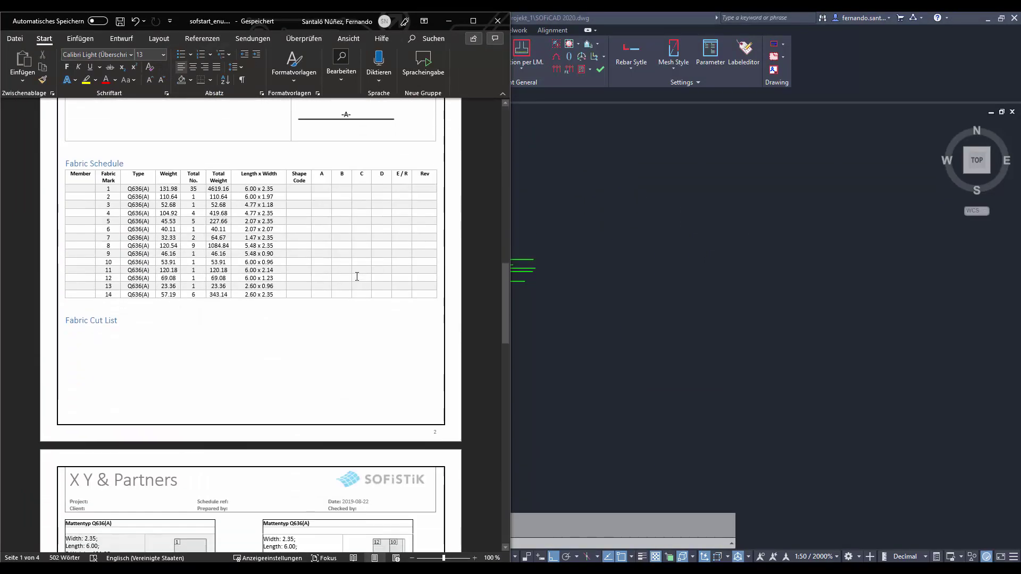
{"action": "scroll", "coordinate": [357, 280], "scroll_direction": "down", "scroll_amount": 5}
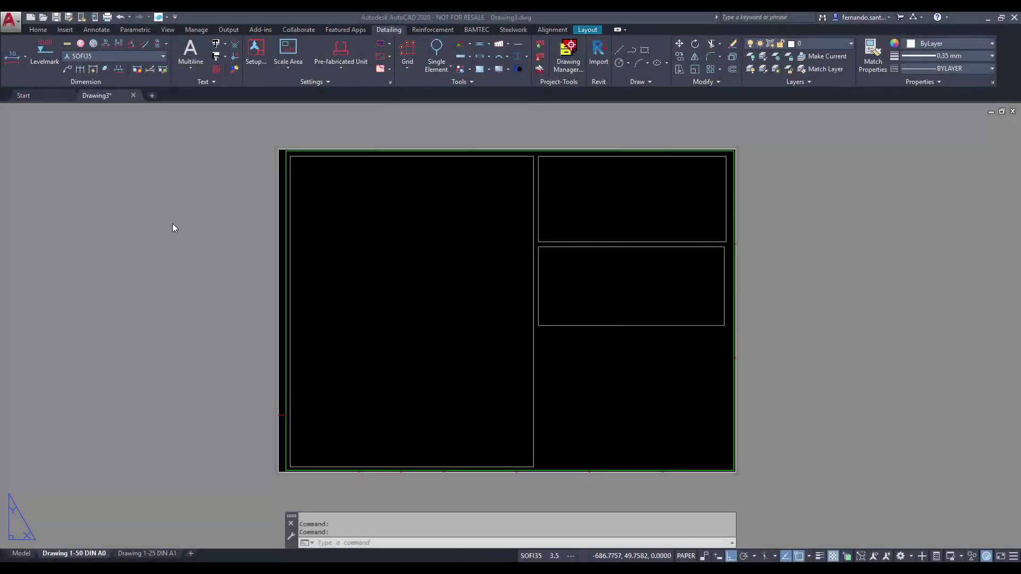
Import the Revit layout file project_2020_012.xml from the Projekt_1 folder into AutoCAD.
{"action": "left_click", "coordinate": [597, 70]}
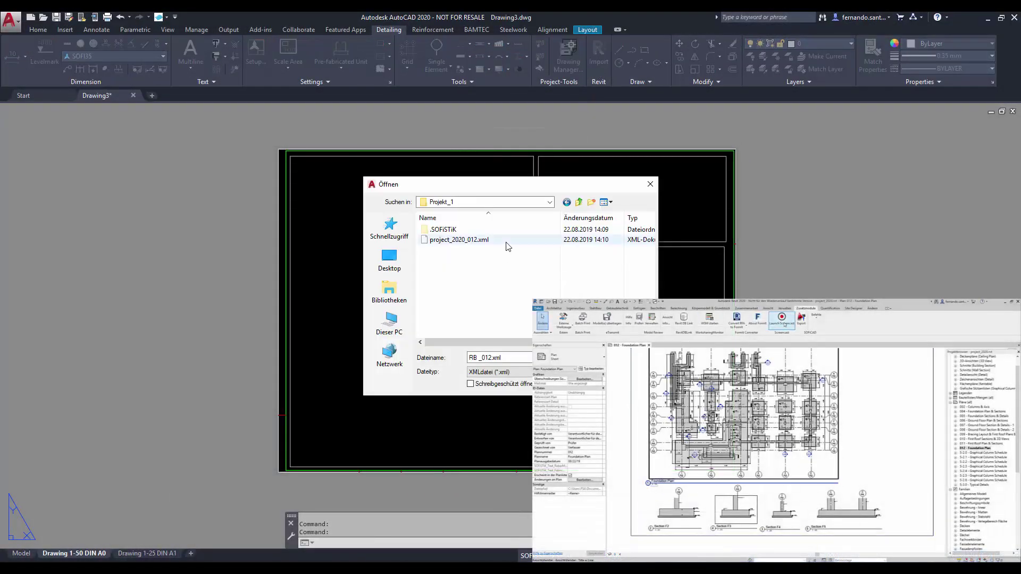
{"action": "double_click", "coordinate": [506, 240]}
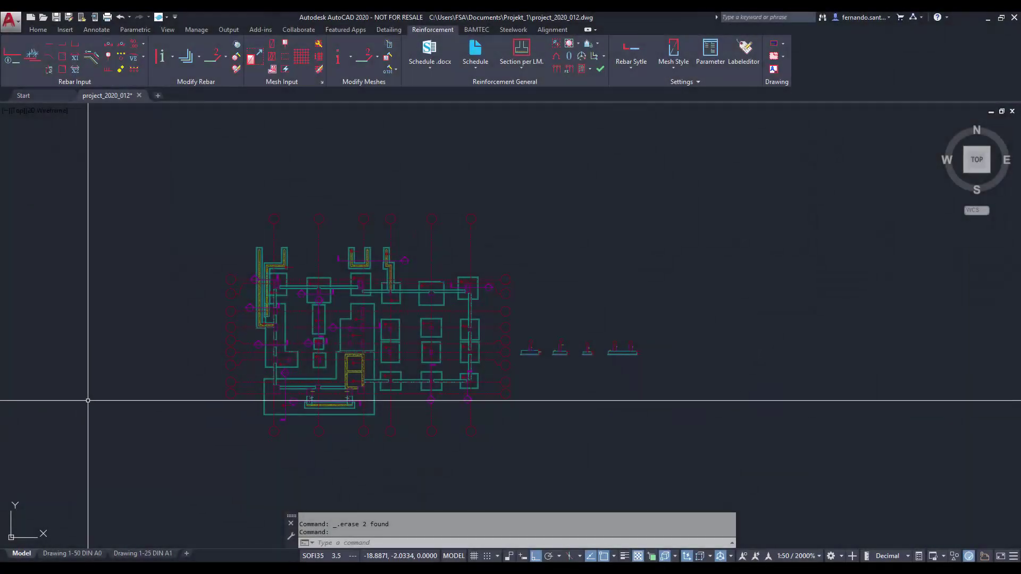
Create a 16 mm U-bar with 5 cm cover in the third footing section, with a 1.10 m base and 0.20 m legs.
{"action": "middle_click_drag", "start_coordinate": [668, 326], "coordinate": [604, 307]}
{"action": "left_click", "coordinate": [91, 57]}
{"action": "left_click", "coordinate": [343, 161]}
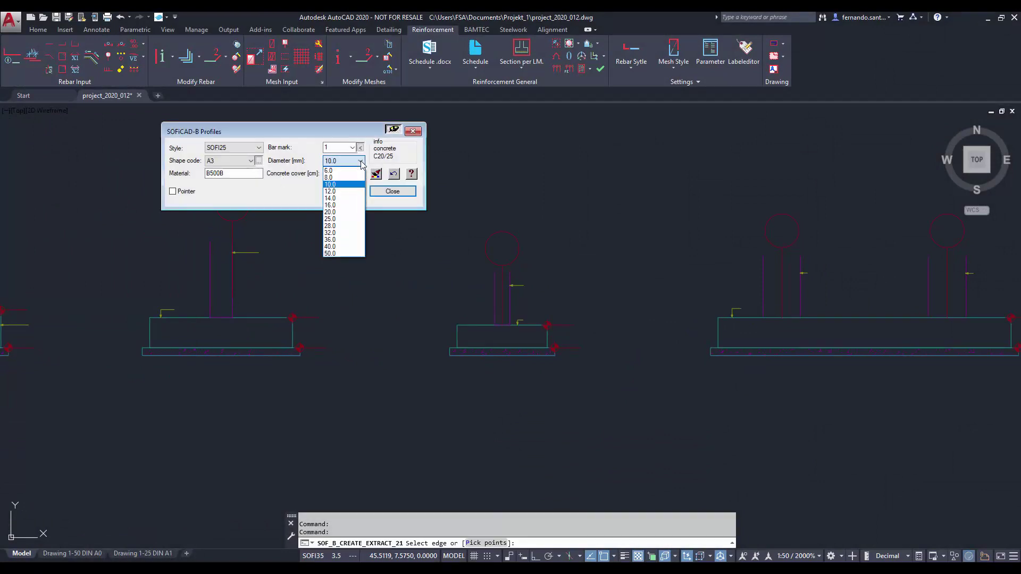
{"action": "left_click", "coordinate": [344, 208]}
{"action": "scroll", "coordinate": [486, 337], "scroll_direction": "up", "scroll_amount": 3}
{"action": "left_click", "coordinate": [516, 364]}
{"action": "left_click", "coordinate": [382, 351]}
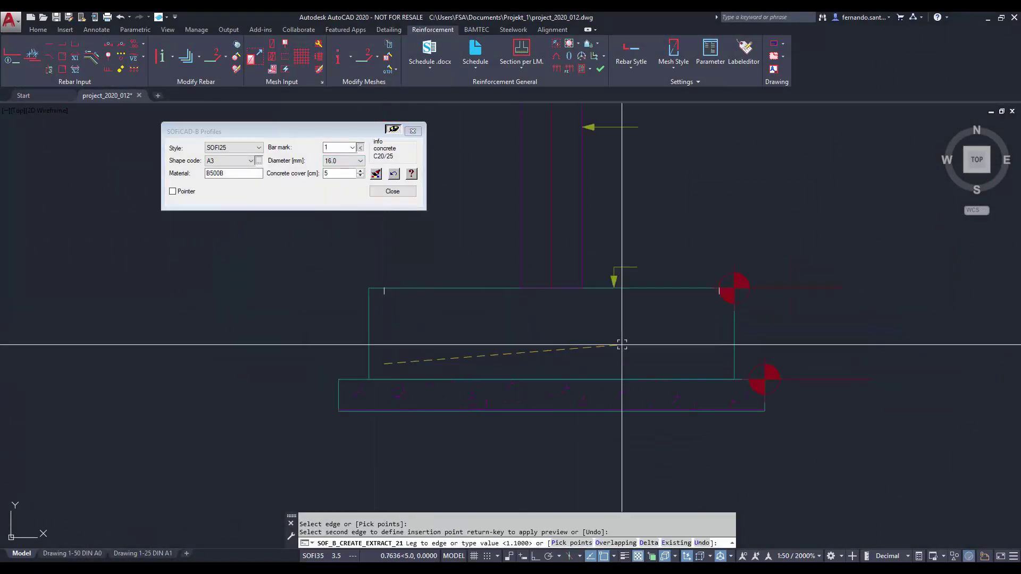
{"action": "left_click", "coordinate": [731, 346]}
{"action": "left_click", "coordinate": [668, 288]}
{"action": "left_click", "coordinate": [668, 288]}
Place the U-bar's extract below the third footing section and position its bar mark 1 label underneath.
{"action": "scroll", "coordinate": [671, 175], "scroll_direction": "down", "scroll_amount": 3}
{"action": "left_click", "coordinate": [581, 435]}
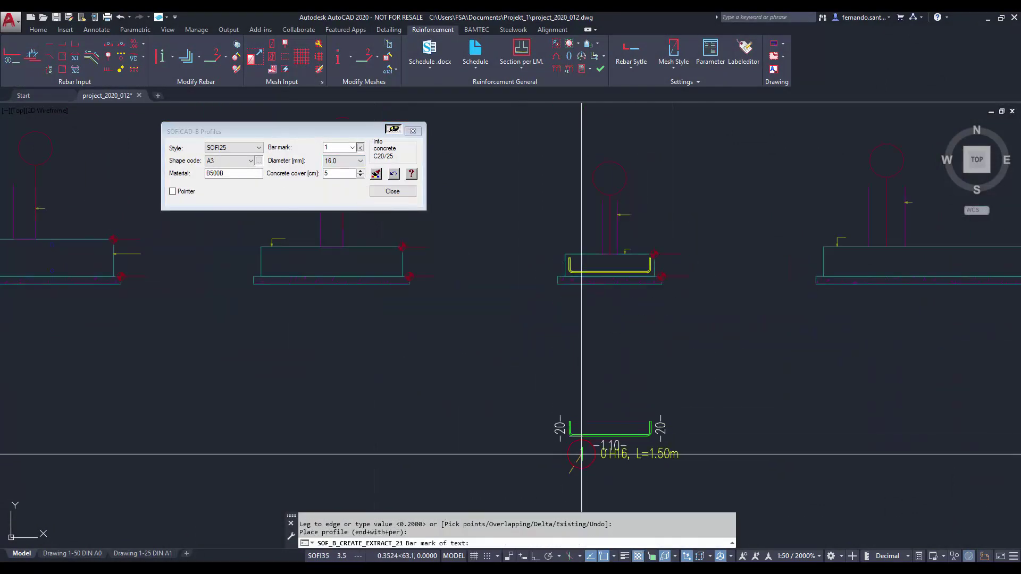
{"action": "left_click", "coordinate": [581, 461]}
{"action": "key", "text": "Return"}
Mirror the U-bar about the third footing section's horizontal mid-line, keeping the original bar.
{"action": "left_click", "coordinate": [643, 272]}
{"action": "type", "text": "mirr"}
{"action": "key", "text": "Return"}
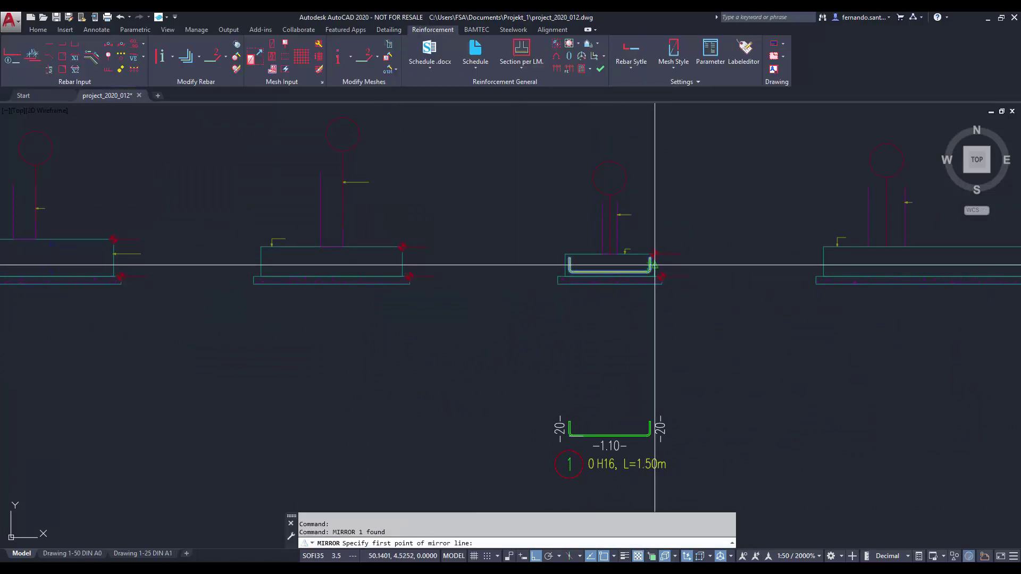
{"action": "left_click", "coordinate": [654, 266]}
{"action": "left_click", "coordinate": [707, 267]}
{"action": "type", "text": "n"}
{"action": "key", "text": "Return"}
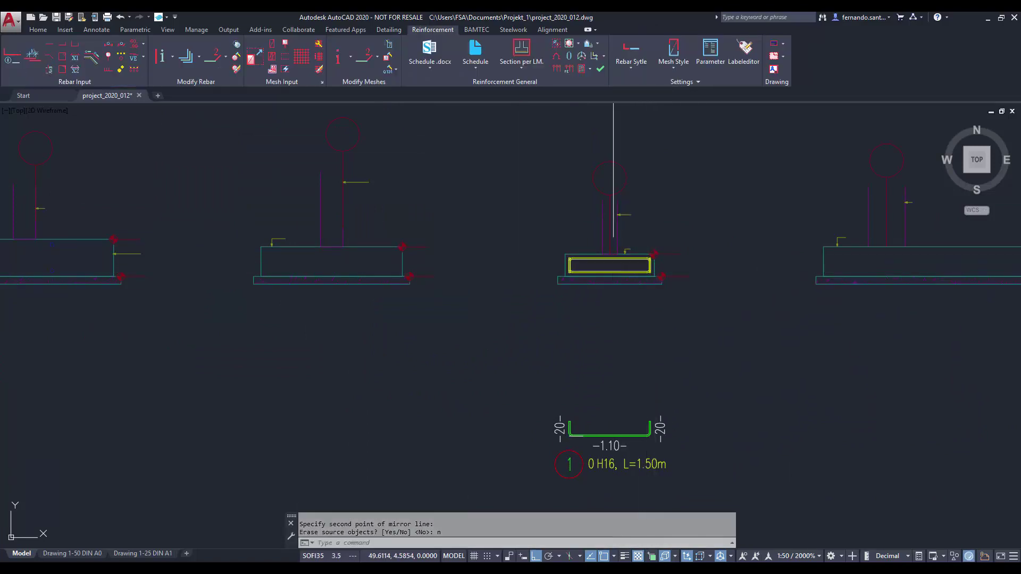
Copy and modify the mirrored U-bar as bar mark 2 with 12 mm diameter, place its extract above bar mark 1's, and decline assigning layings.
{"action": "left_click", "coordinate": [613, 258]}
{"action": "left_click", "coordinate": [67, 67]}
{"action": "key", "text": "F8"}
{"action": "left_click", "coordinate": [590, 417]}
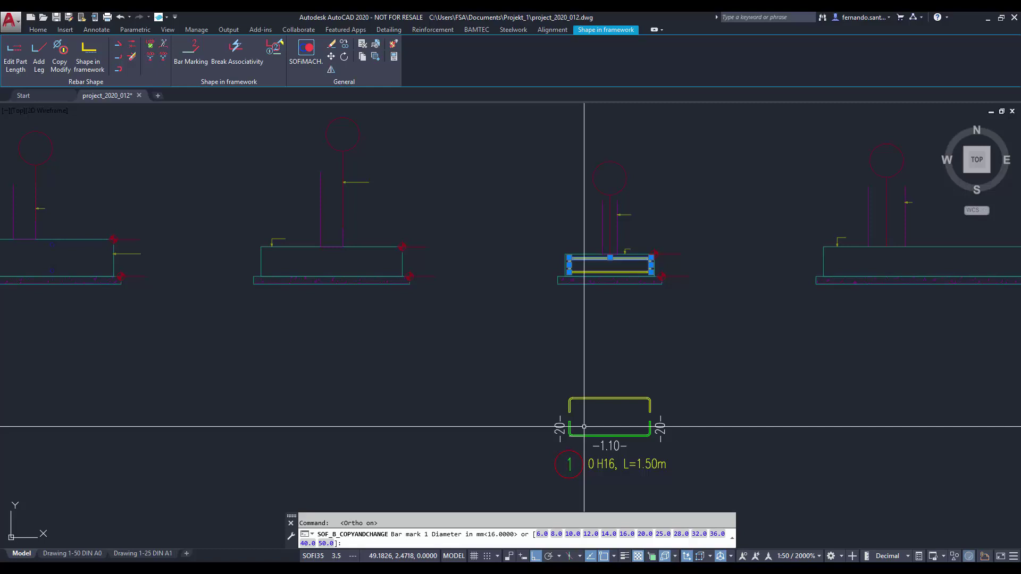
{"action": "type", "text": "12"}
{"action": "key", "text": "Return"}
{"action": "left_click", "coordinate": [554, 302]}
{"action": "key", "text": "Return"}
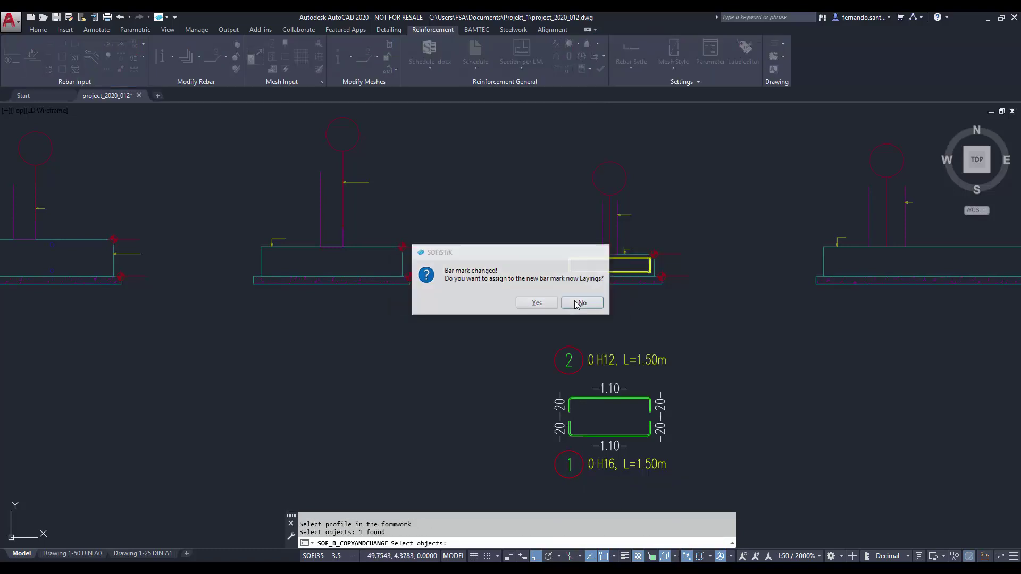
{"action": "left_click", "coordinate": [581, 302]}
Create a linear laying of bar mark 1 in cut view at 15 cm spacing, with its indicator line below the footing.
{"action": "scroll", "coordinate": [675, 280], "scroll_direction": "up", "scroll_amount": 2}
{"action": "left_click", "coordinate": [109, 43]}
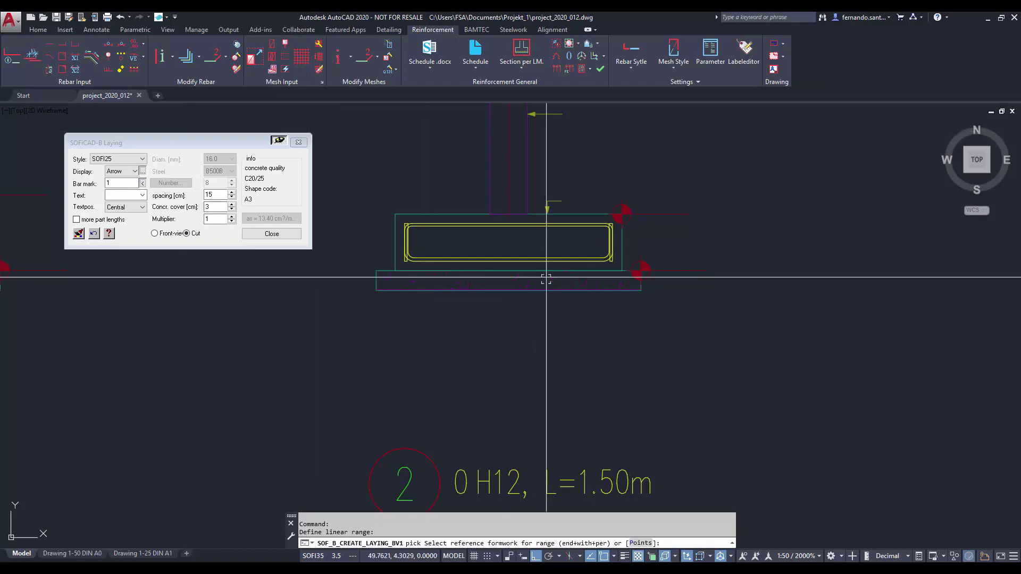
{"action": "type", "text": "s"}
{"action": "key", "text": "Return"}
{"action": "key", "text": "Return"}
{"action": "left_click", "coordinate": [565, 352]}
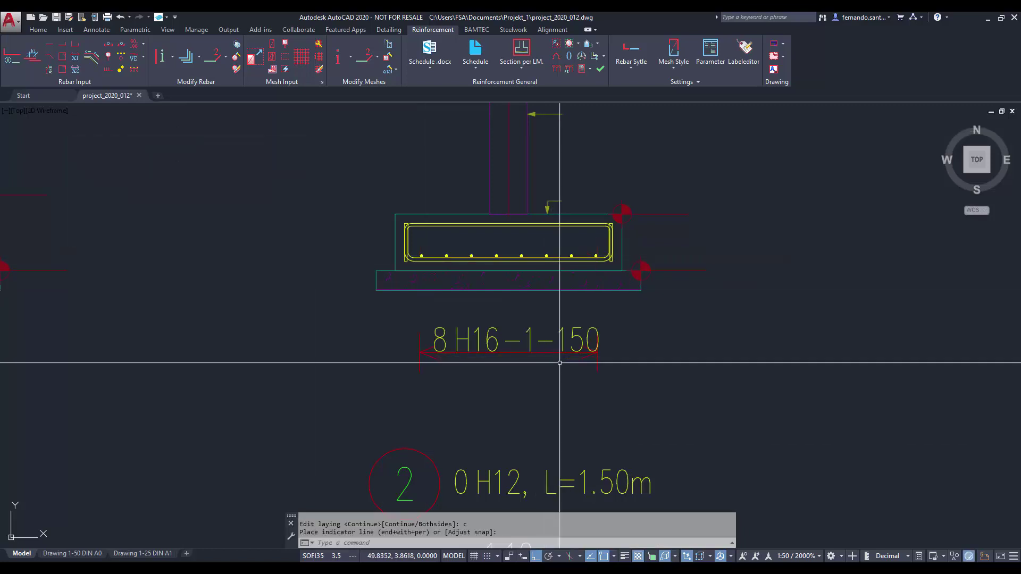
Mirror the bar mark 1 laying to the footing's top side, keeping the original, and reassign the copy to bar mark 2.
{"action": "key", "text": "Escape"}
{"action": "left_click", "coordinate": [603, 372]}
{"action": "left_click", "coordinate": [576, 363]}
{"action": "type", "text": "mi"}
{"action": "key", "text": "Return"}
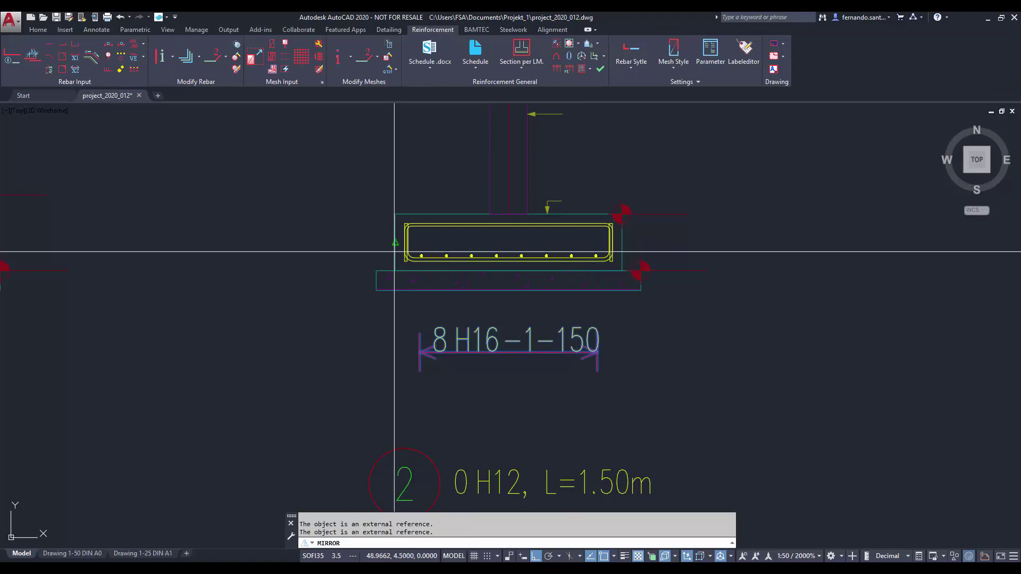
{"action": "left_click", "coordinate": [395, 243]}
{"action": "left_click", "coordinate": [640, 232]}
{"action": "key", "text": "Return"}
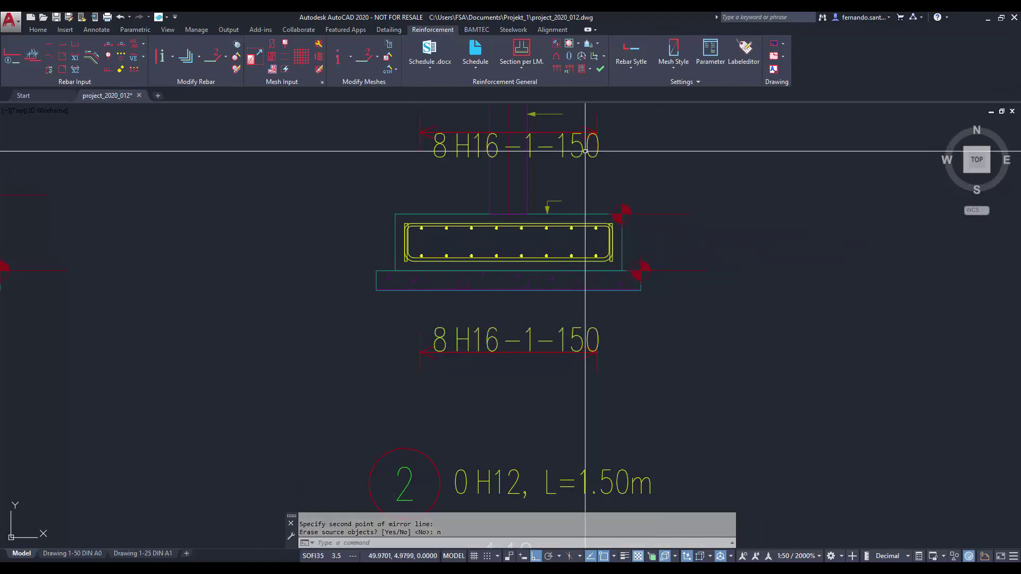
{"action": "double_click", "coordinate": [585, 150]}
{"action": "left_click", "coordinate": [503, 190]}
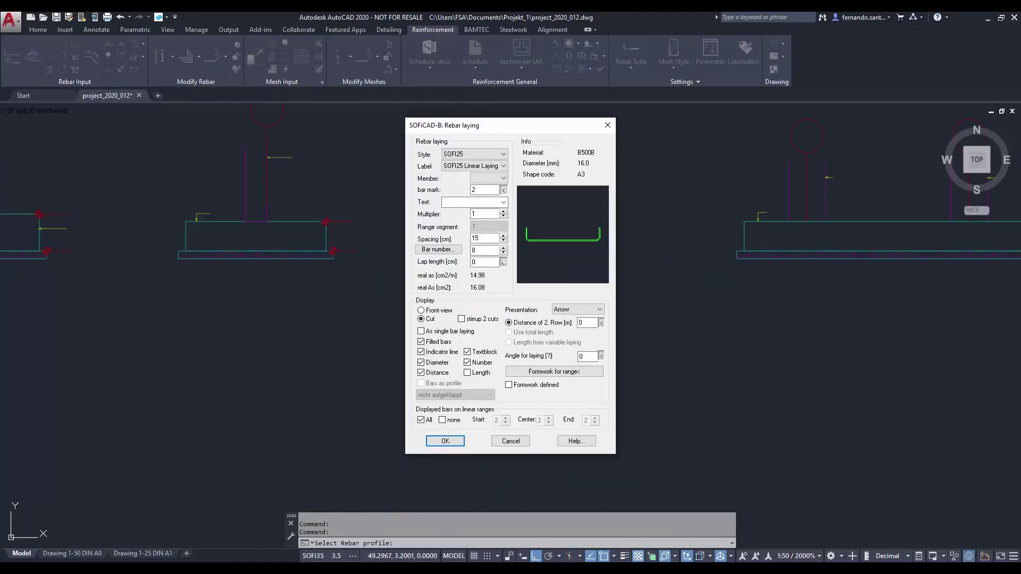
Copy the third footing's bars, layings and extracts into the fourth footing section as new bar marks, keeping the 16 mm and 12 mm diameters.
{"action": "left_click", "coordinate": [557, 45]}
{"action": "left_click", "coordinate": [654, 167]}
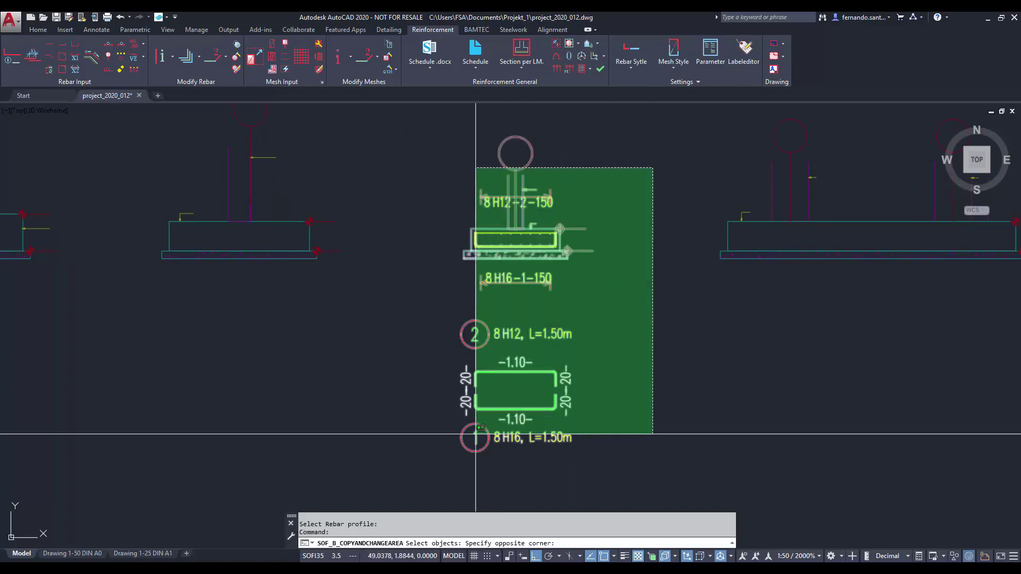
{"action": "left_click", "coordinate": [473, 444]}
{"action": "key", "text": "Return"}
{"action": "left_click", "coordinate": [471, 251]}
{"action": "left_click", "coordinate": [727, 251]}
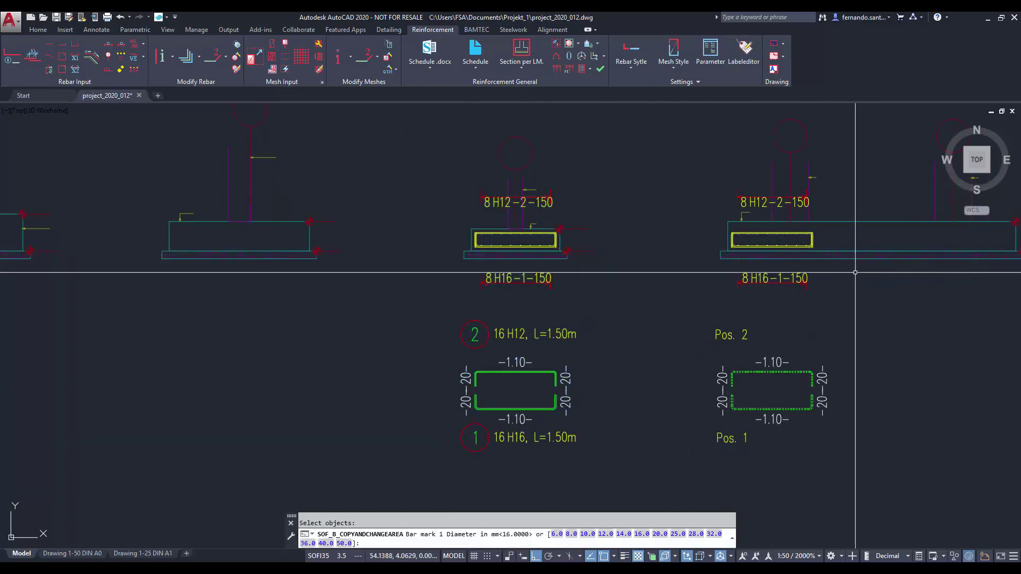
{"action": "key", "text": "Return"}
{"action": "key", "text": "Return"}
Stretch the copied bars and layings horizontally across the fourth footing section to a 3.79 m base, excluding the footing outline.
{"action": "middle_click_drag", "start_coordinate": [894, 296], "coordinate": [677, 308]}
{"action": "type", "text": "str"}
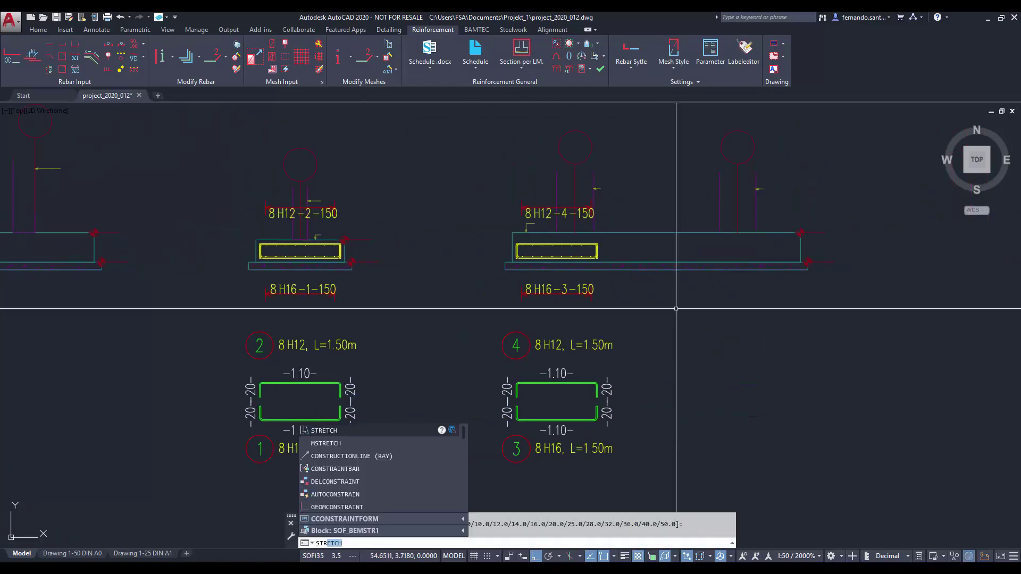
{"action": "key", "text": "Return"}
{"action": "left_click", "coordinate": [654, 185]}
{"action": "left_click", "coordinate": [571, 314]}
{"action": "left_click", "coordinate": [646, 268], "text": "shift"}
{"action": "key", "text": "Return"}
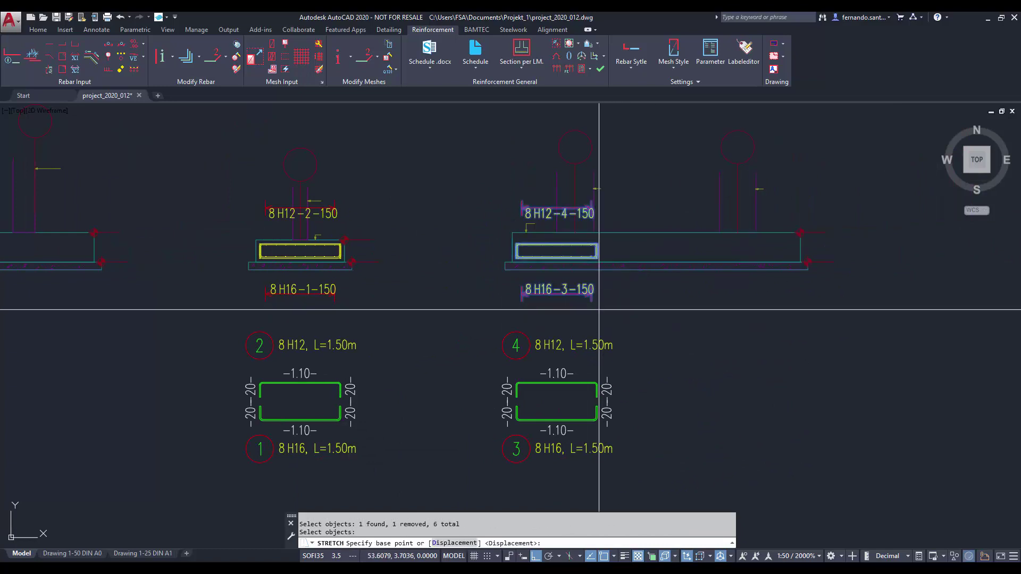
{"action": "left_click", "coordinate": [599, 309]}
{"action": "left_click", "coordinate": [796, 310]}
Stretch the upper reinforcement of the fourth footing section upward to its top cover, giving the U-bars 30 cm legs.
{"action": "key", "text": "Return"}
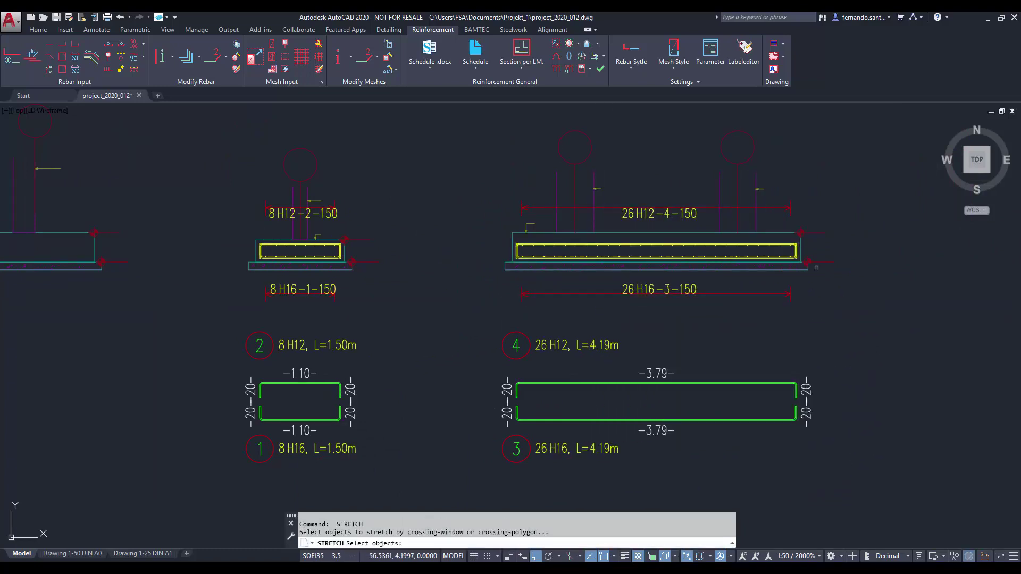
{"action": "left_click", "coordinate": [838, 191]}
{"action": "left_click", "coordinate": [503, 251]}
{"action": "left_click", "coordinate": [511, 239], "text": "shift"}
{"action": "key", "text": "Return"}
{"action": "scroll", "coordinate": [807, 240], "scroll_direction": "up", "scroll_amount": 3}
{"action": "left_click", "coordinate": [808, 252]}
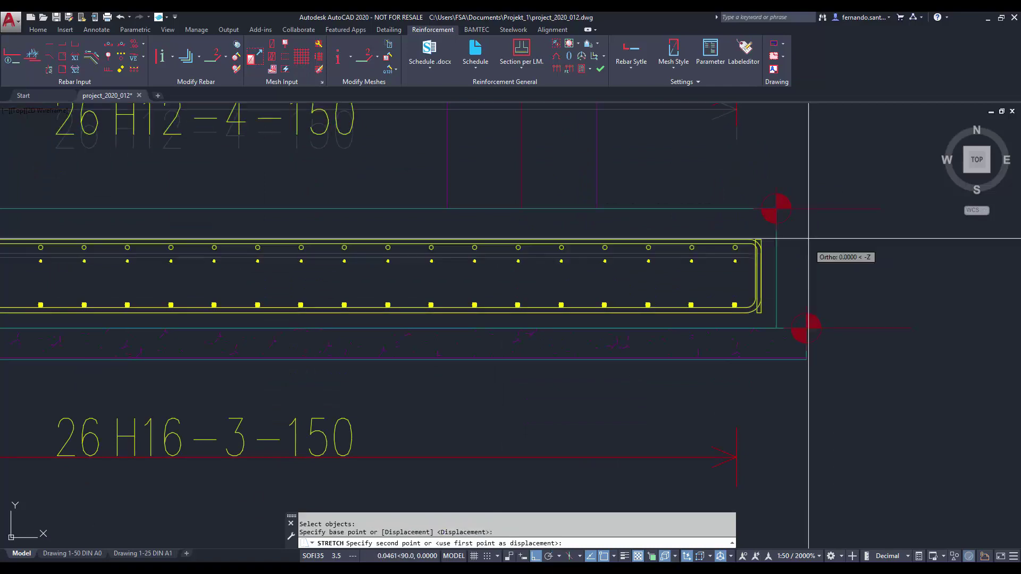
{"action": "left_click", "coordinate": [808, 220]}
{"action": "key", "text": "Escape"}
{"action": "scroll", "coordinate": [808, 220], "scroll_direction": "down", "scroll_amount": 3}
{"action": "middle_click_drag", "start_coordinate": [435, 307], "coordinate": [503, 303]}
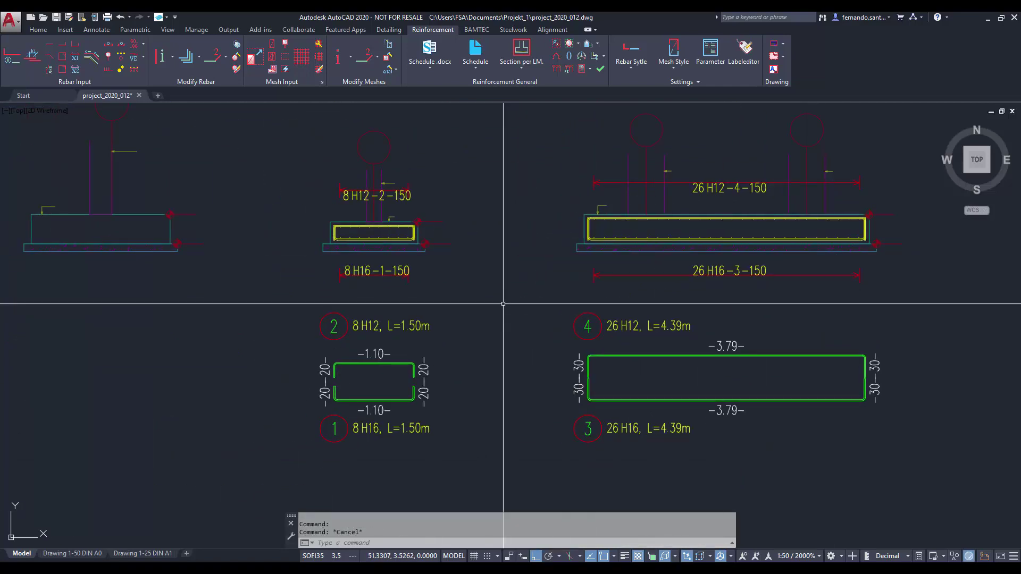
{"action": "middle_click_drag", "start_coordinate": [503, 304], "coordinate": [530, 300]}
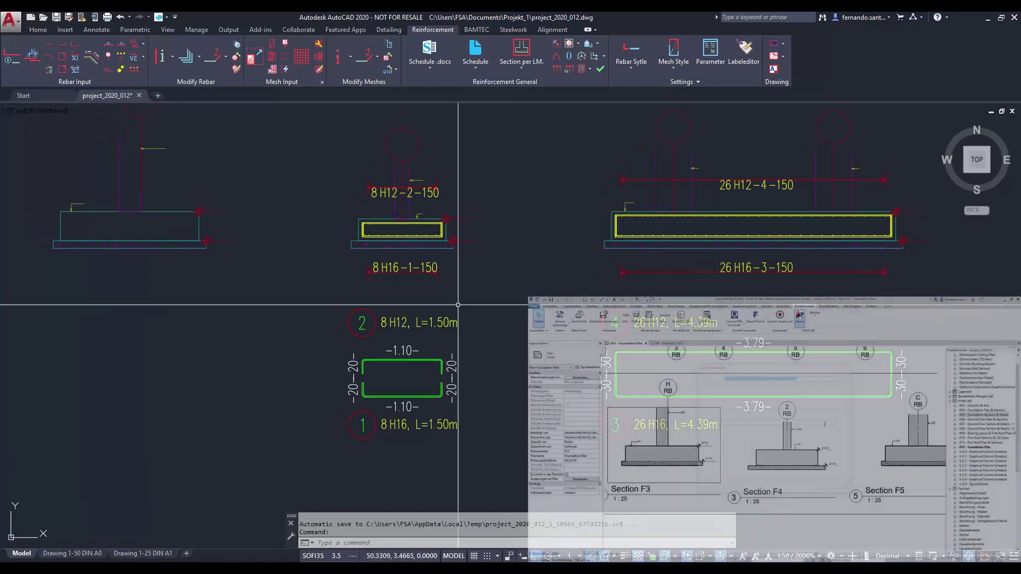
Stretch the lower bars and laying of the enlarged third footing section downward, giving the U-bars 30 cm legs.
{"action": "scroll", "coordinate": [562, 270], "scroll_direction": "up", "scroll_amount": 4}
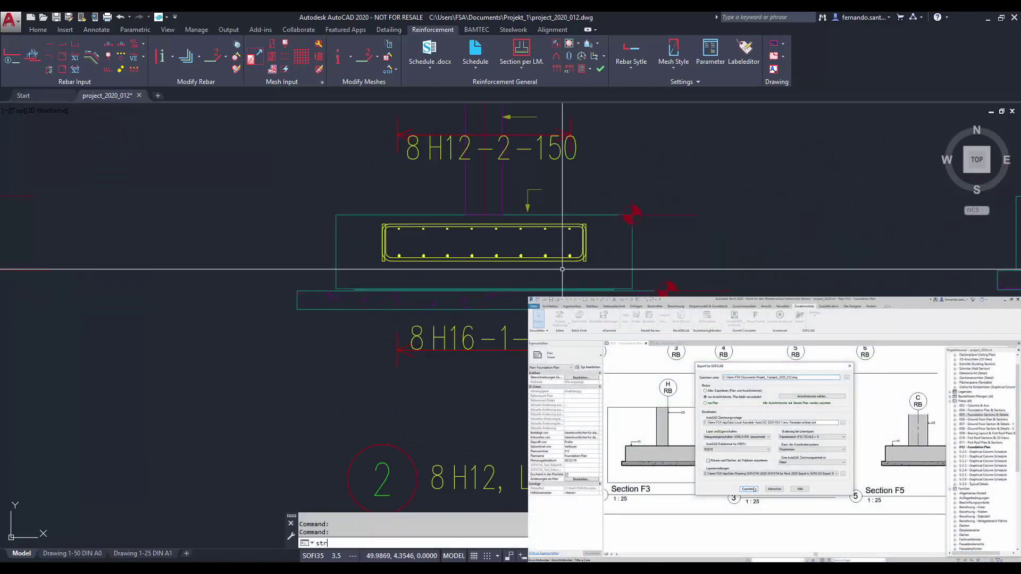
{"action": "type", "text": "s"}
{"action": "key", "text": "Return"}
{"action": "left_click", "coordinate": [618, 240]}
{"action": "left_click", "coordinate": [359, 376]}
{"action": "key", "text": "Return"}
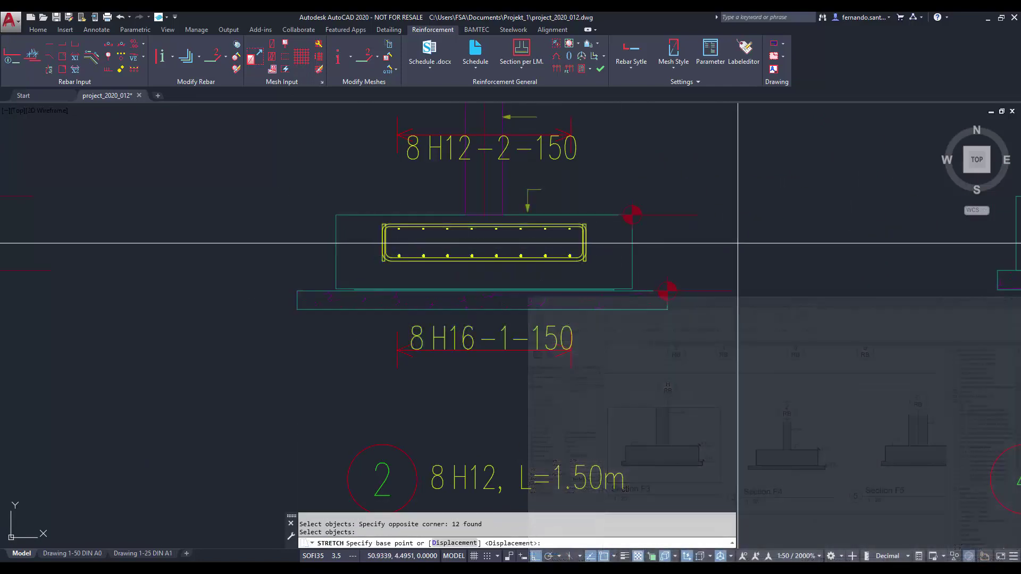
{"action": "left_click", "coordinate": [736, 243]}
{"action": "left_click", "coordinate": [736, 262]}
Stretch the right end of the third footing section's bars and layings outward to fit the enlarged footing.
{"action": "key", "text": "Return"}
{"action": "left_click", "coordinate": [716, 119]}
{"action": "left_click", "coordinate": [553, 385]}
{"action": "key", "text": "Return"}
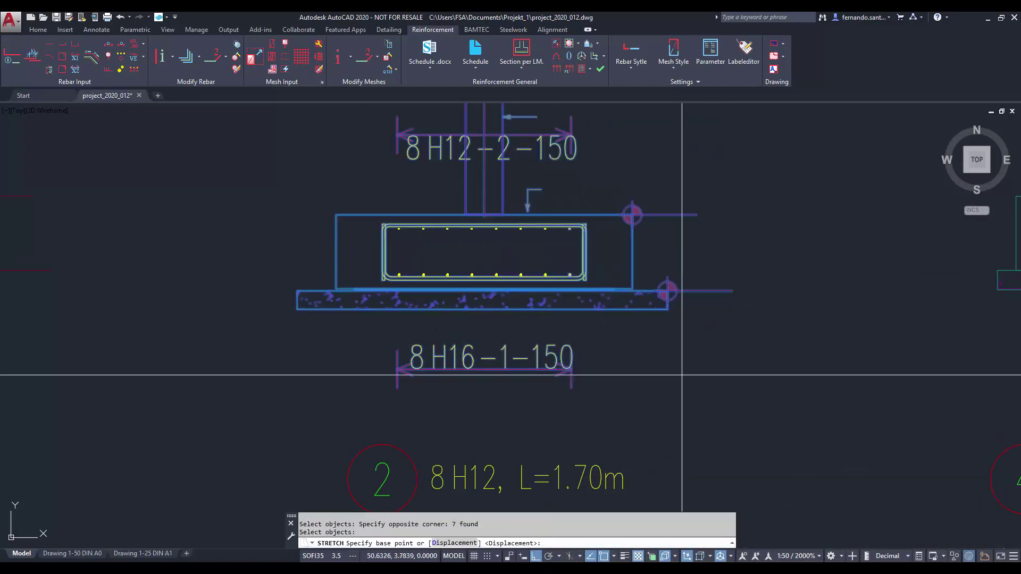
{"action": "left_click", "coordinate": [681, 374]}
{"action": "left_click", "coordinate": [717, 372]}
Stretch the left end of the third footing section's bars and layings outward, giving the U-bars a 1.48 m base.
{"action": "key", "text": "Return"}
{"action": "left_click", "coordinate": [447, 121]}
{"action": "left_click", "coordinate": [369, 394]}
{"action": "key", "text": "Return"}
{"action": "left_click", "coordinate": [522, 413]}
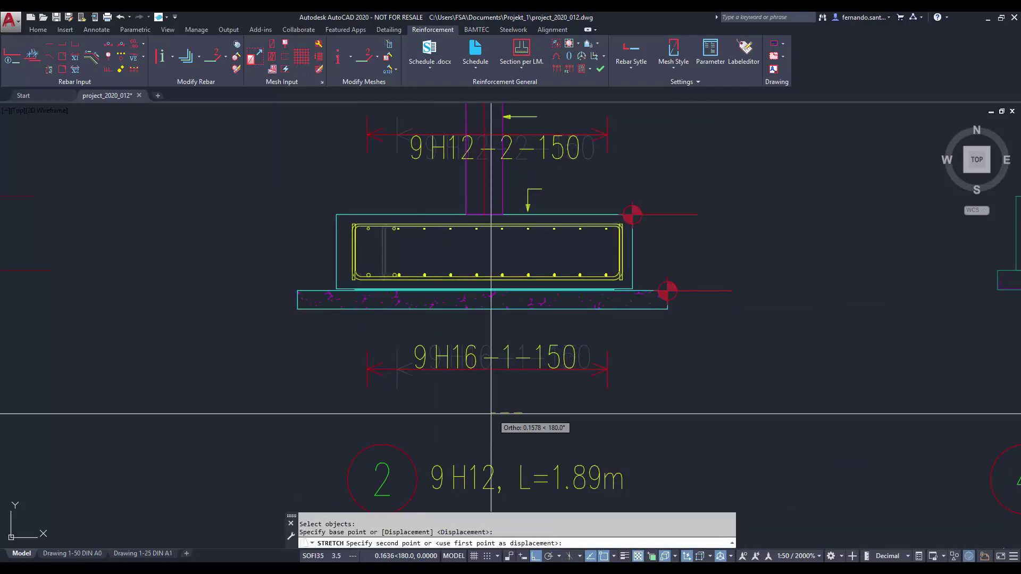
{"action": "left_click", "coordinate": [488, 412]}
{"action": "key", "text": "Escape"}
{"action": "scroll", "coordinate": [503, 392], "scroll_direction": "down", "scroll_amount": 2}
{"action": "middle_click_drag", "start_coordinate": [609, 424], "coordinate": [605, 343]}
{"action": "middle_click_drag", "start_coordinate": [649, 387], "coordinate": [562, 388]}
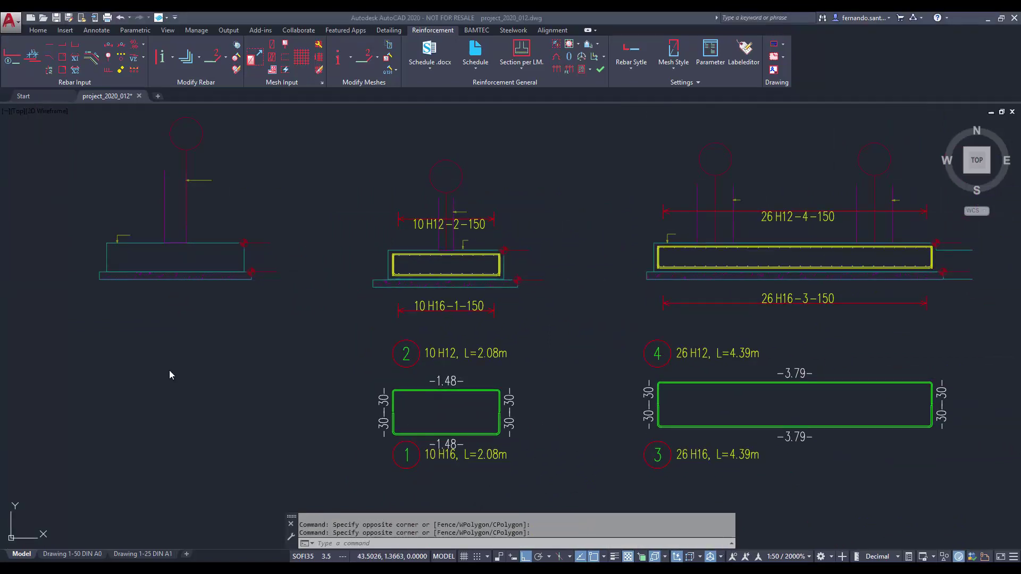
Create a difference reinforcement schedule with additional PDF output, comparing the drawing with project_2020_012_a.dwg from the Projekt_1 folder.
{"action": "left_click", "coordinate": [437, 66]}
{"action": "left_click", "coordinate": [448, 108]}
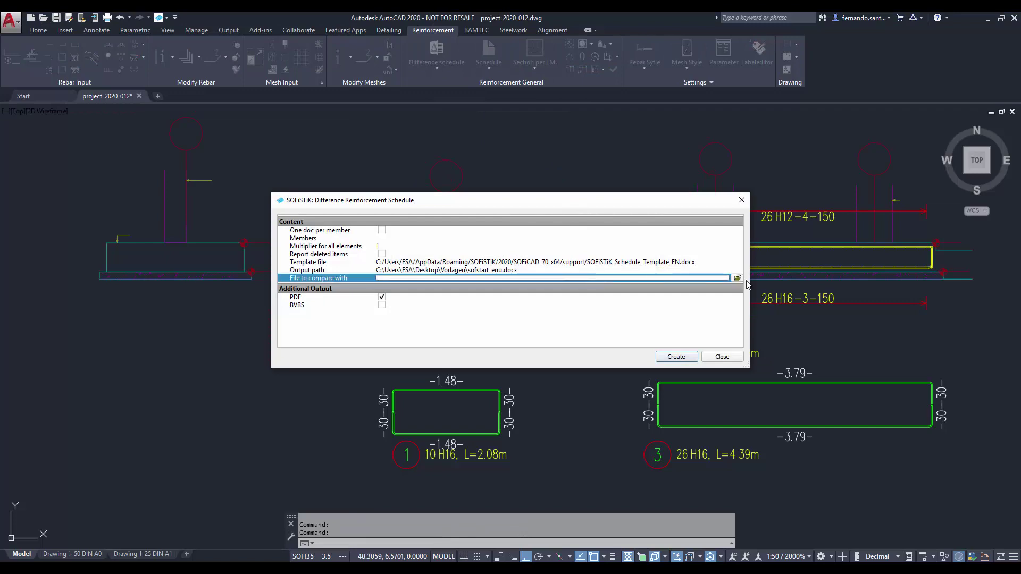
{"action": "left_click", "coordinate": [737, 278]}
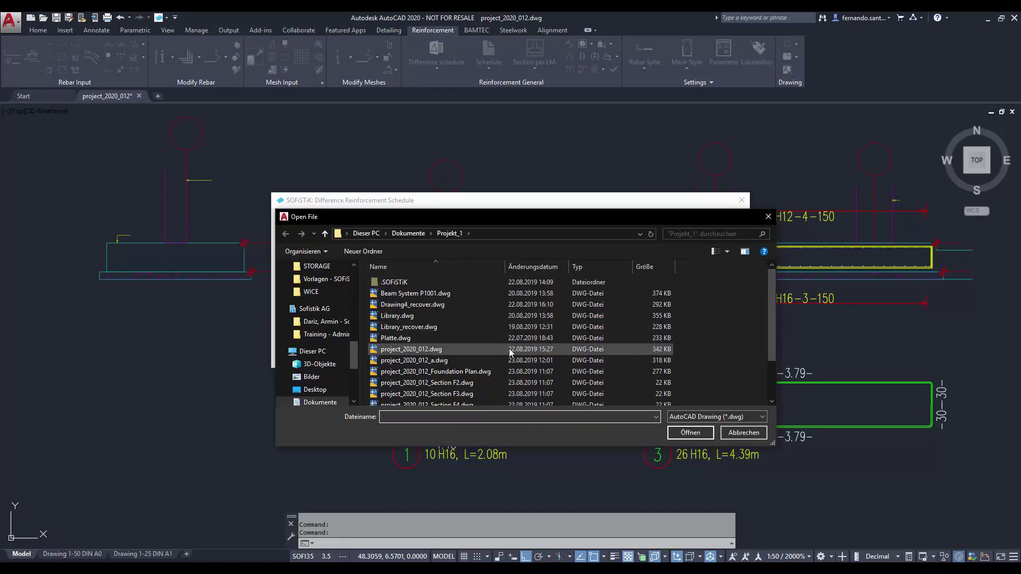
{"action": "left_click", "coordinate": [451, 359]}
{"action": "left_click", "coordinate": [690, 432]}
{"action": "left_click", "coordinate": [677, 357]}
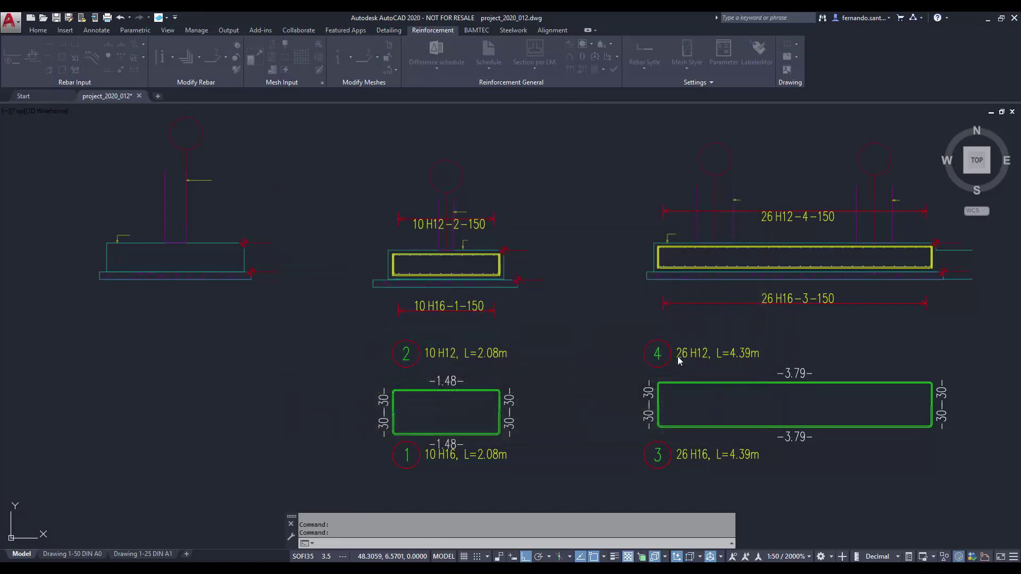